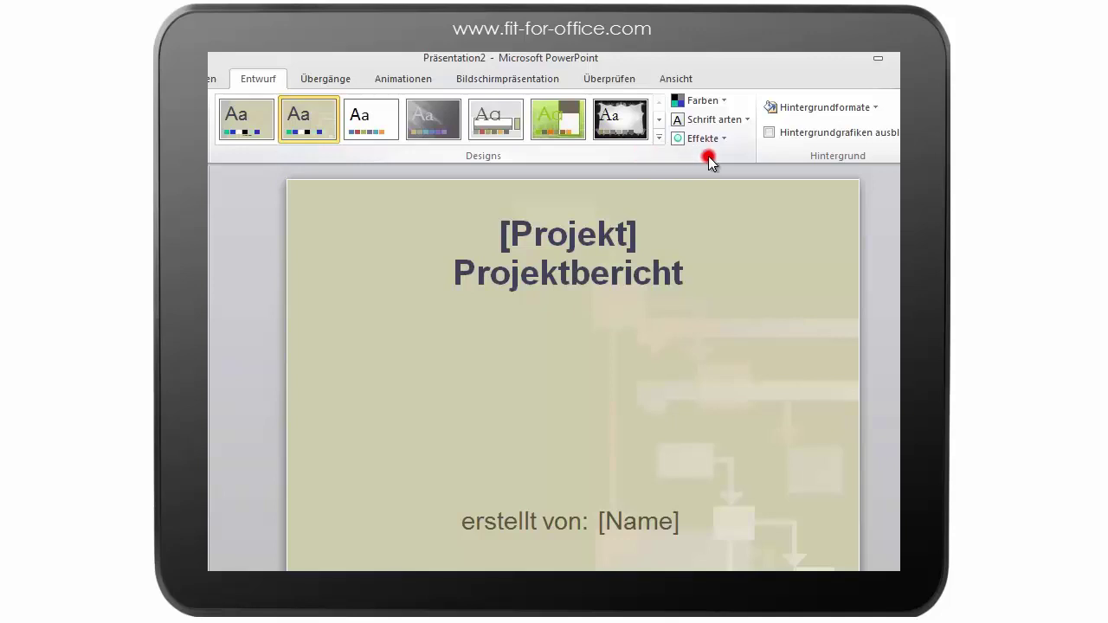
Browse the theme font, colour and effect choices without applying any of them
click(746, 122)
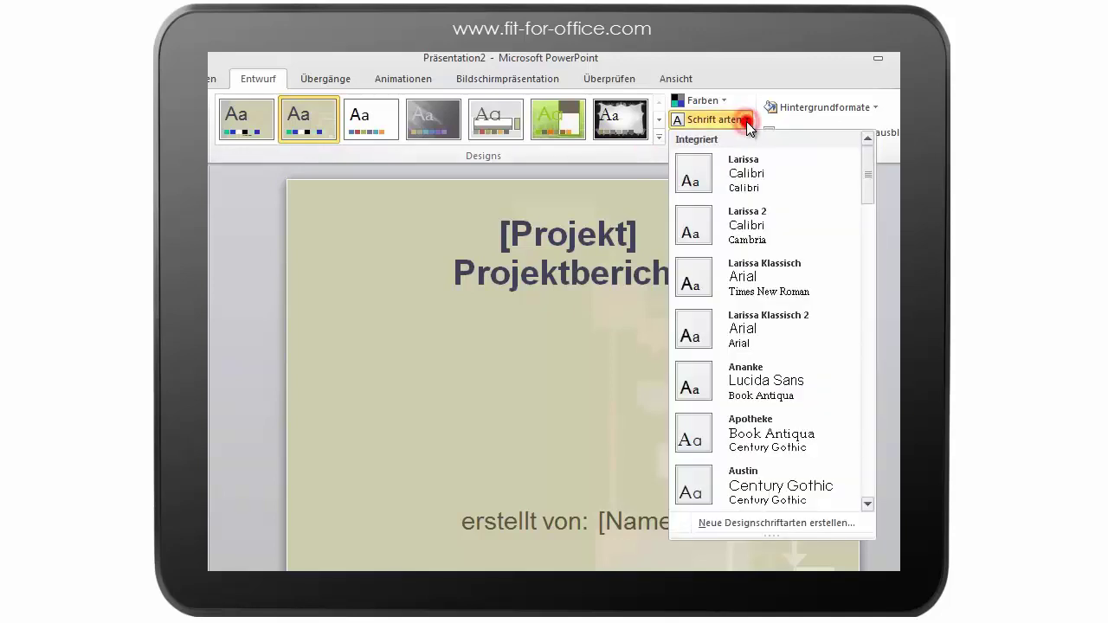
click(724, 105)
click(722, 102)
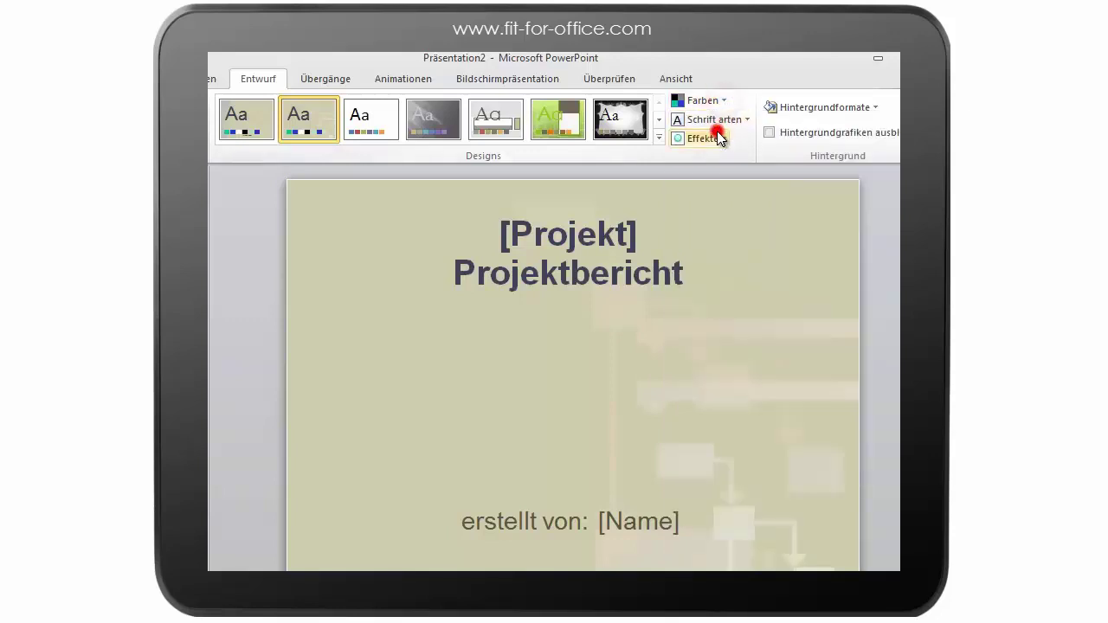
click(716, 134)
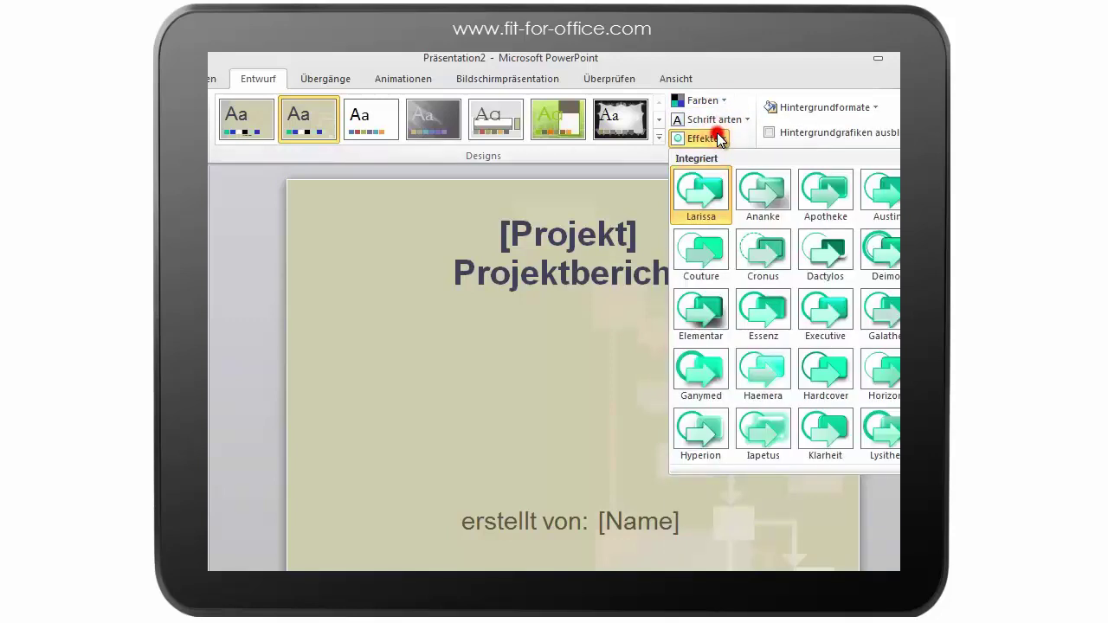
click(639, 149)
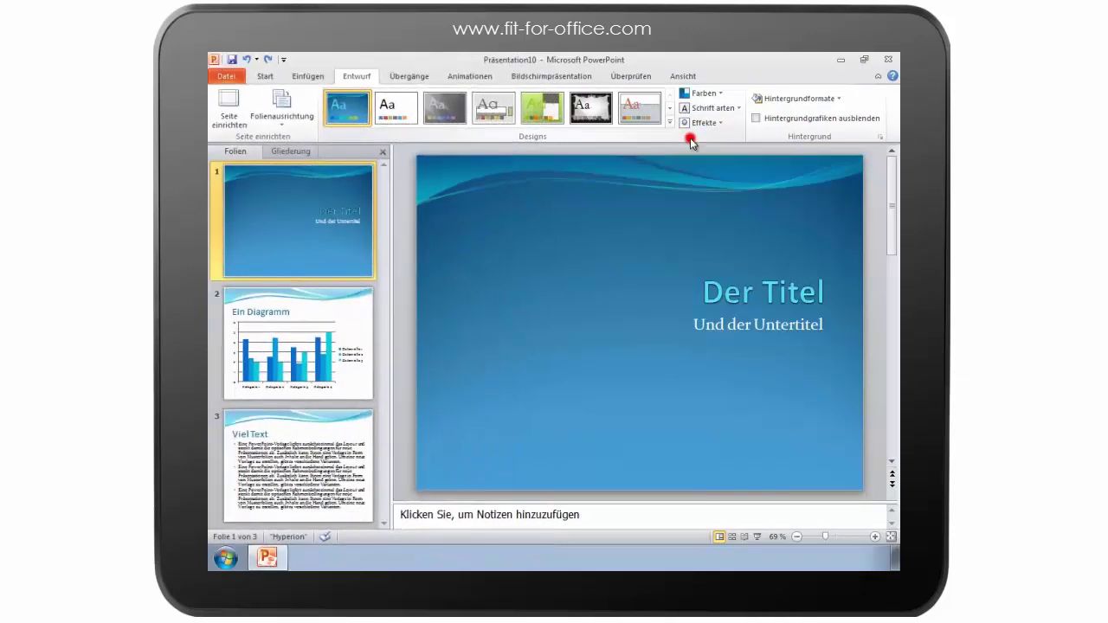
Apply the Deimos colour scheme to the sample slides and select slide 2, the chart slide
click(719, 92)
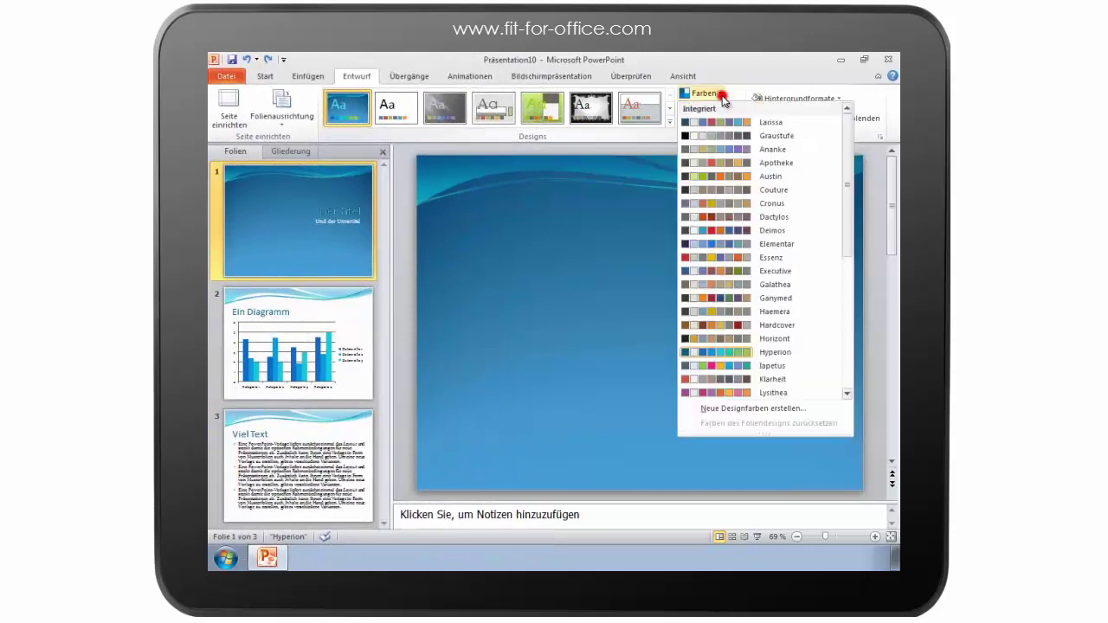
click(705, 230)
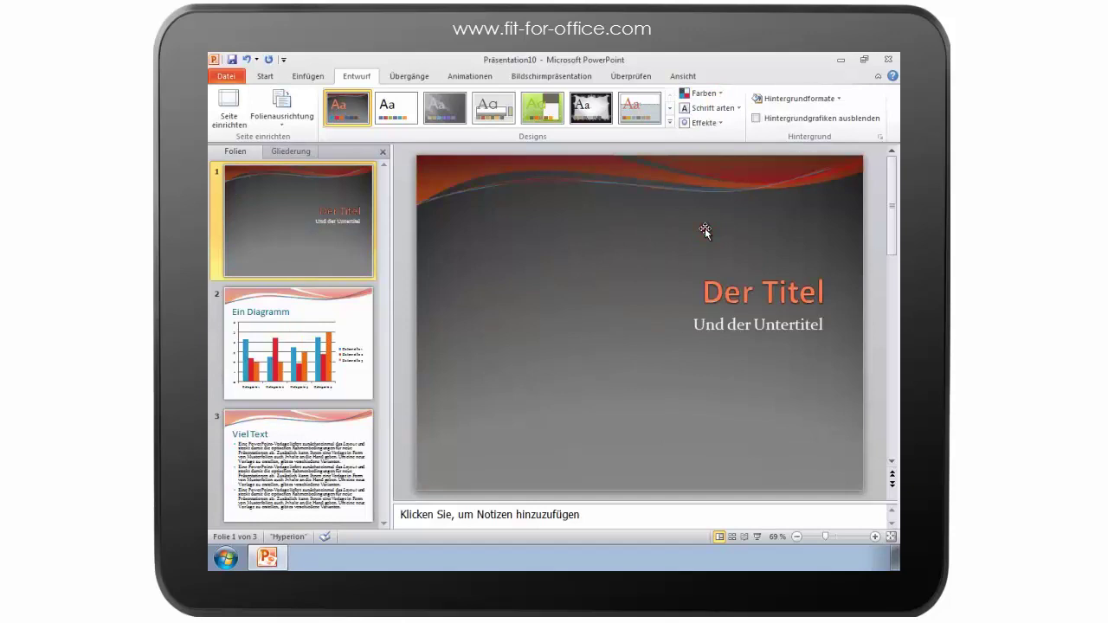
click(690, 234)
click(354, 312)
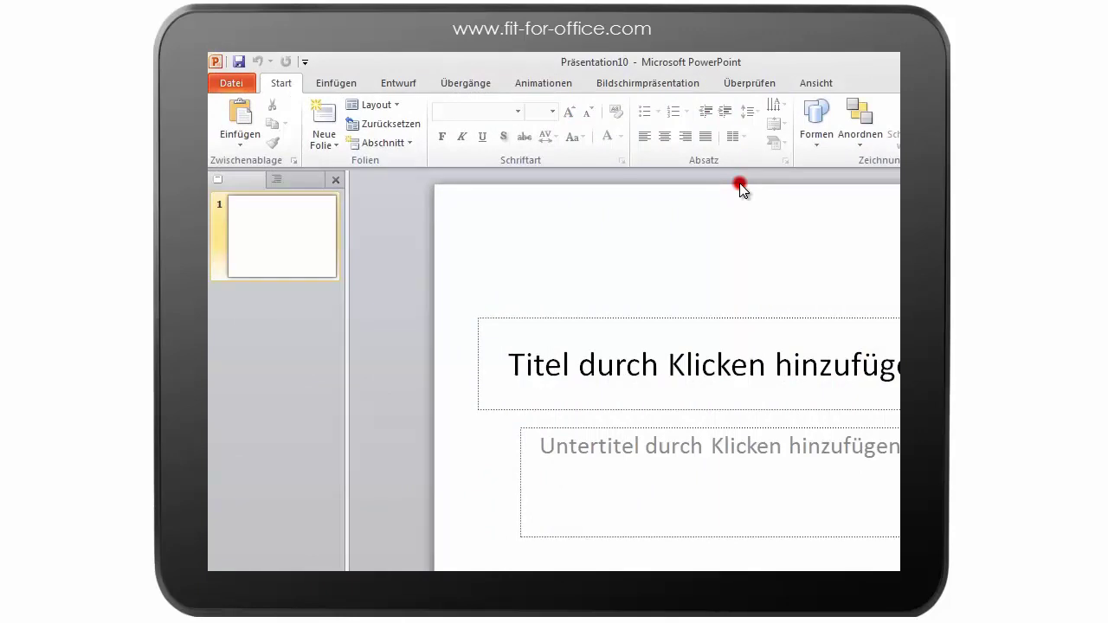
Switch to Folienmaster view and bring up Seite einrichten for the slides
click(812, 83)
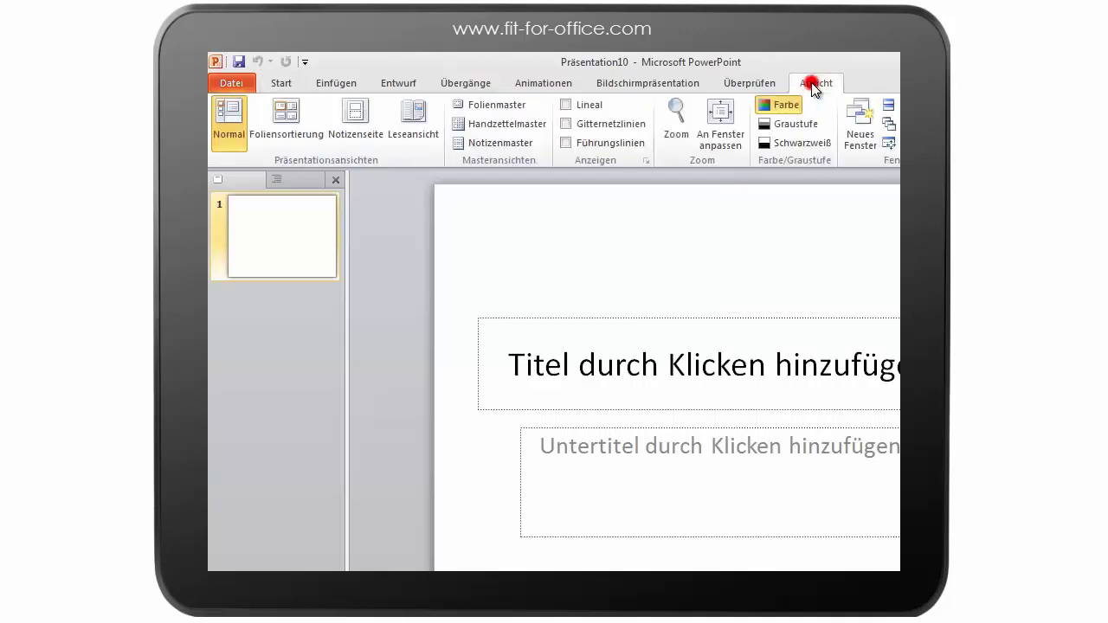
click(505, 111)
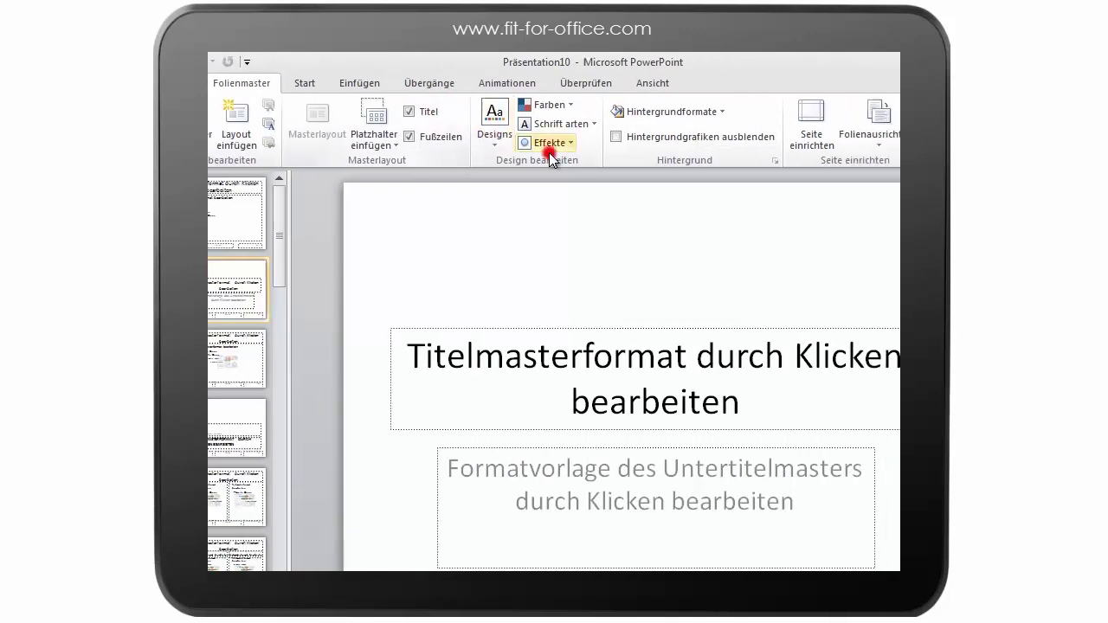
click(731, 134)
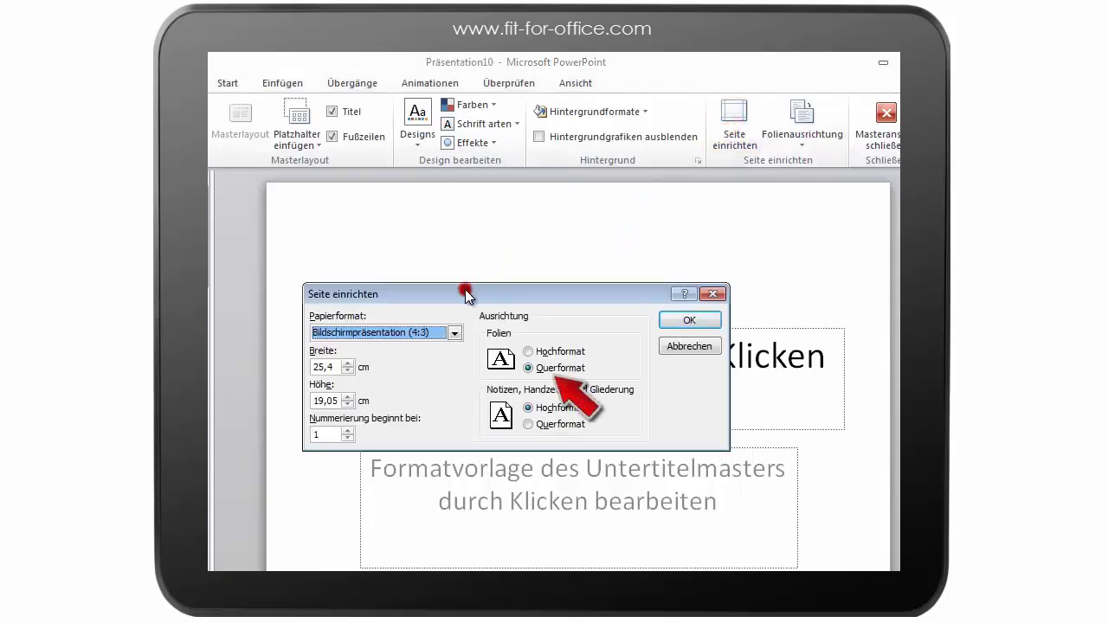
Keep the slide size at Bildschirmpräsentation (4:3), landscape, and confirm the page setup
click(456, 333)
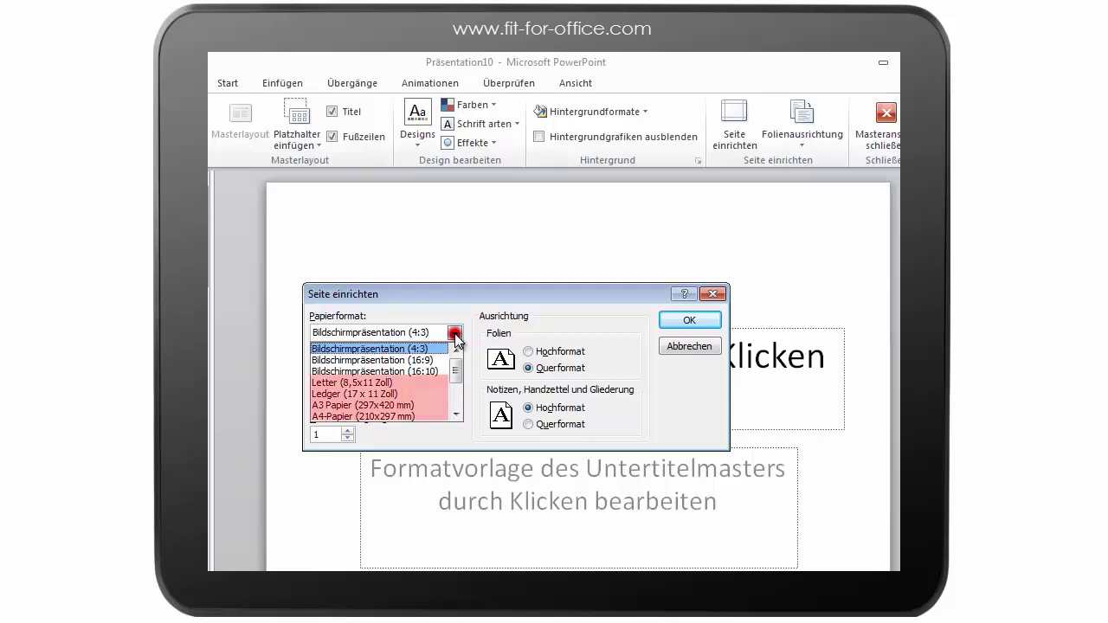
click(456, 334)
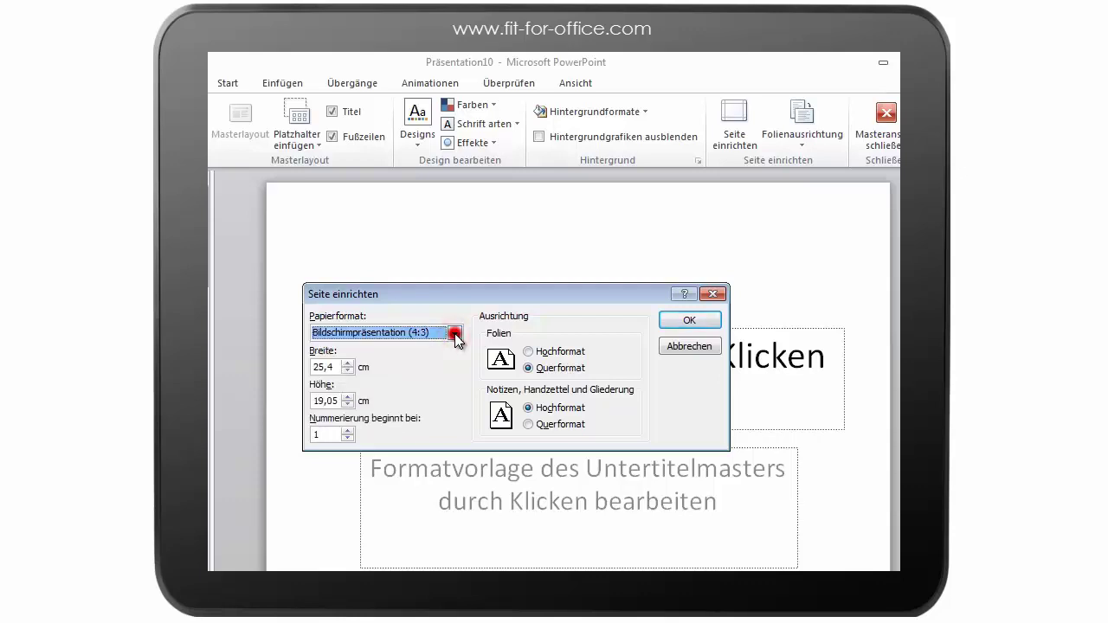
click(682, 319)
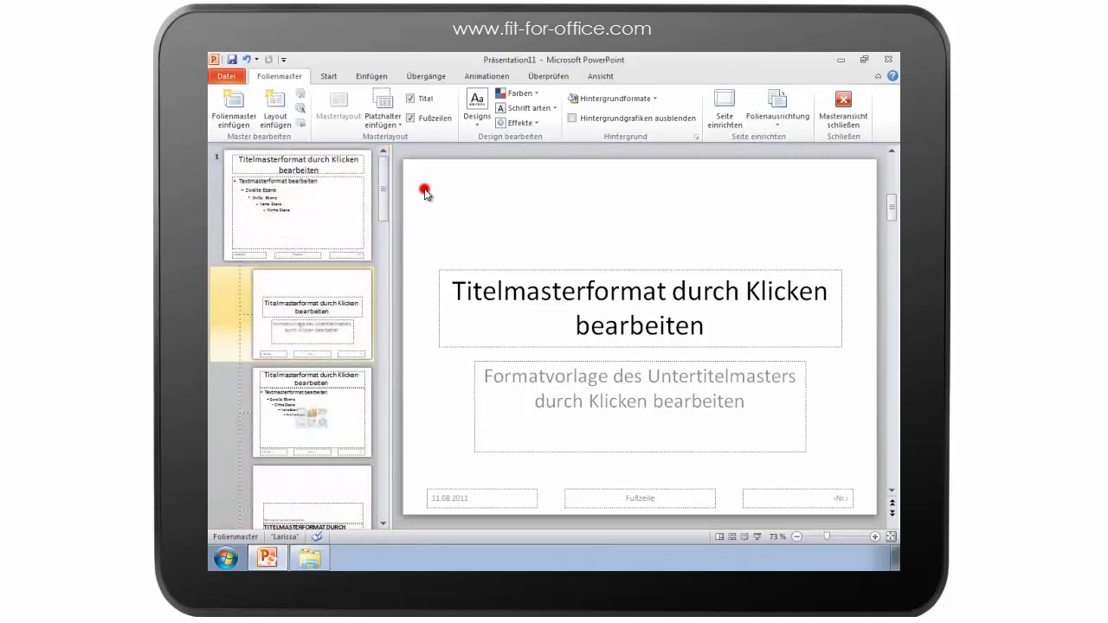
Give the top-level slide master the Apotheke theme fonts and the Austin colour scheme
click(340, 204)
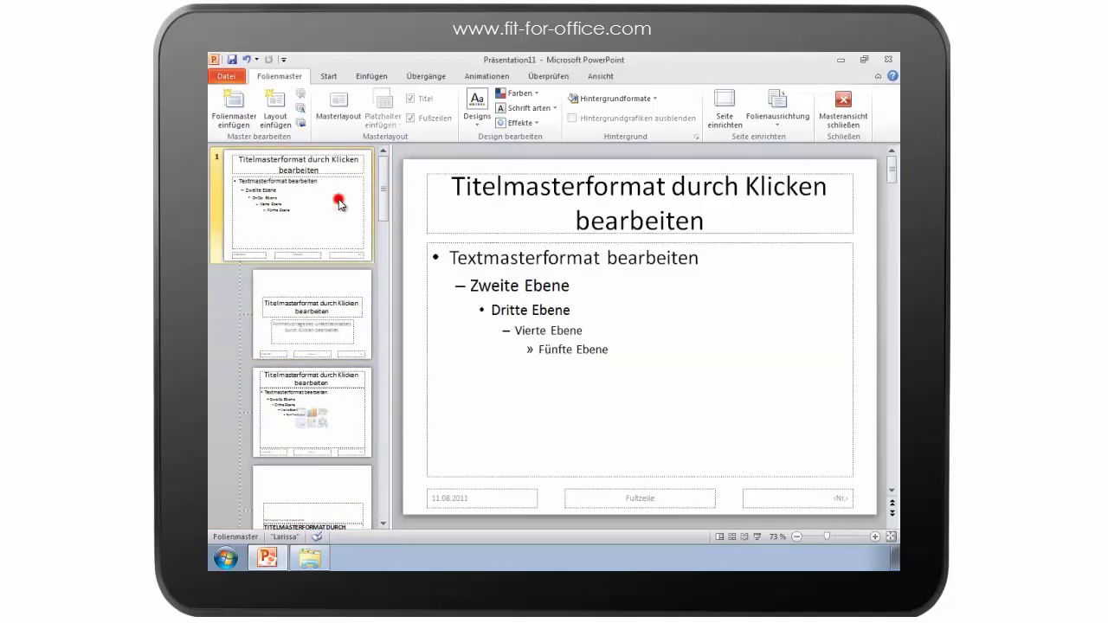
click(527, 109)
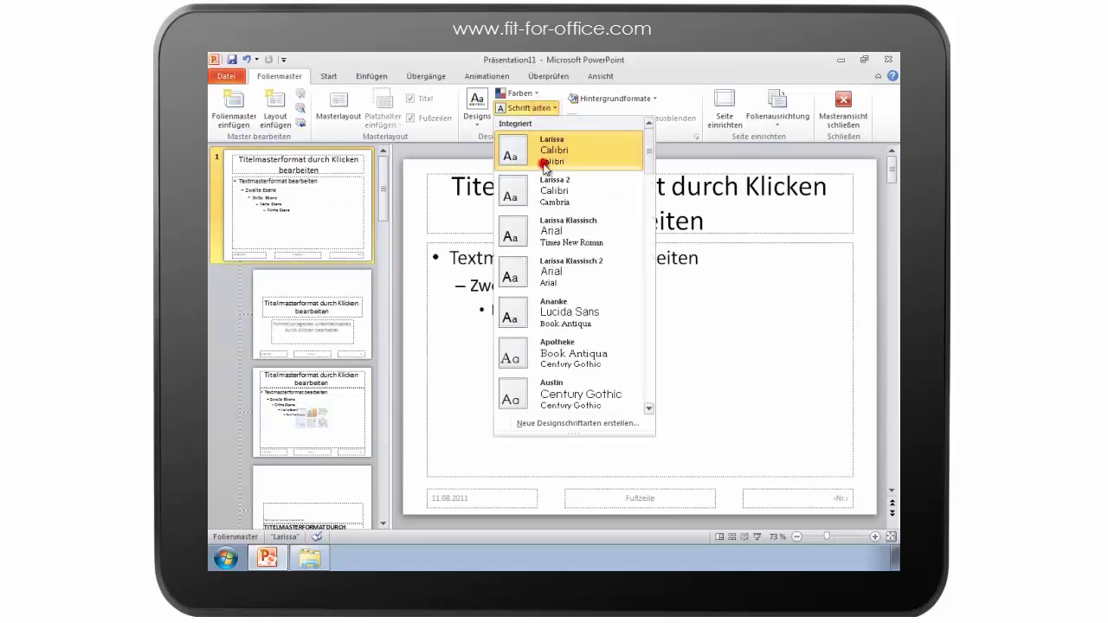
click(542, 351)
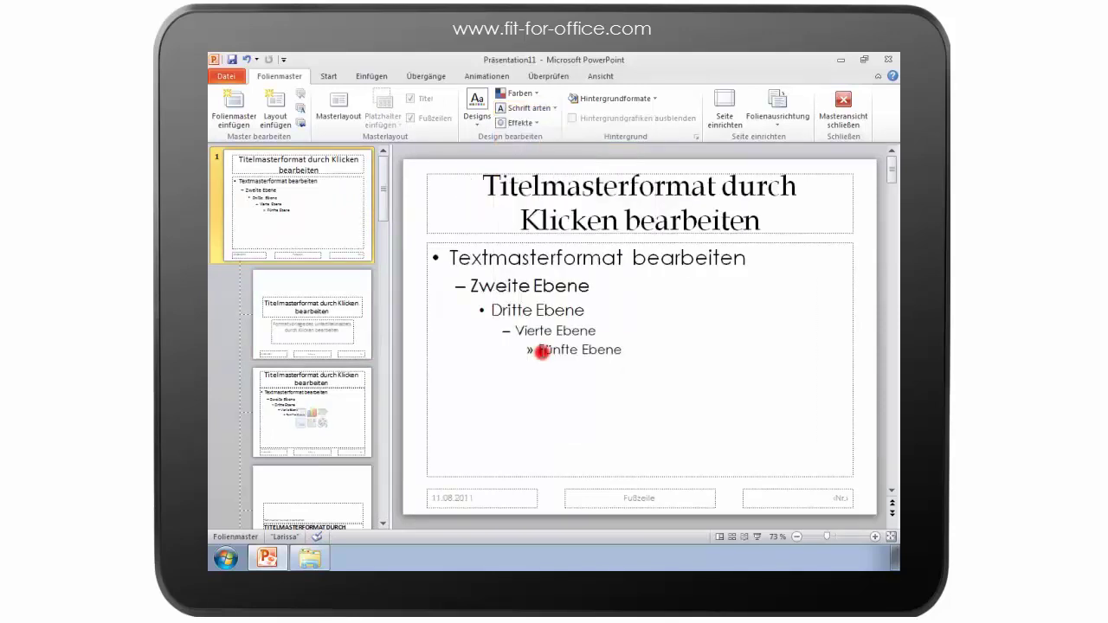
click(526, 94)
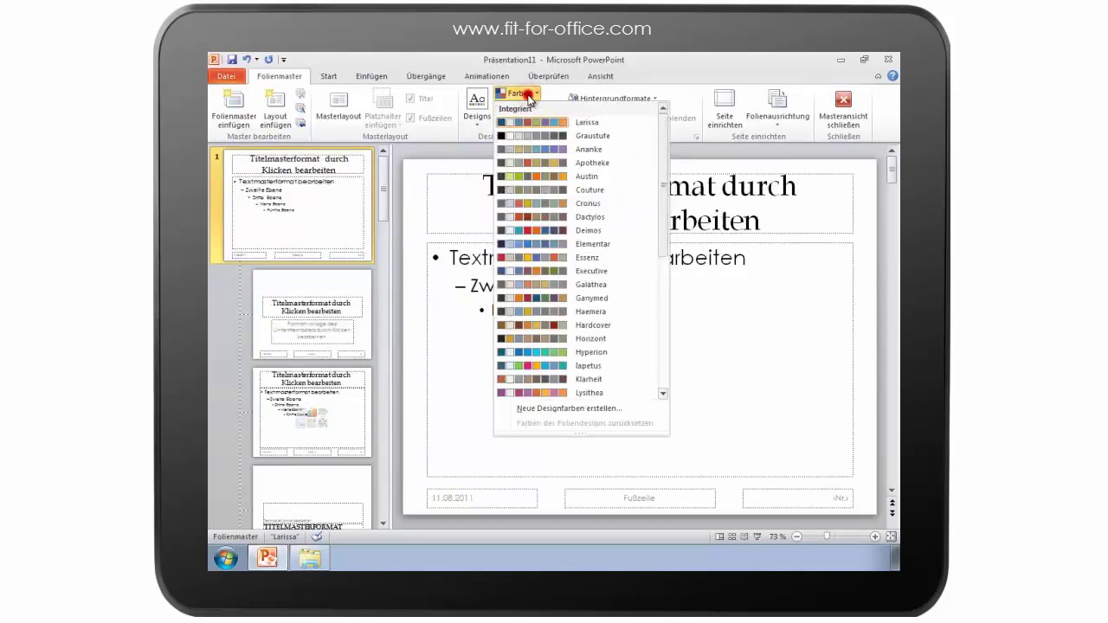
click(527, 179)
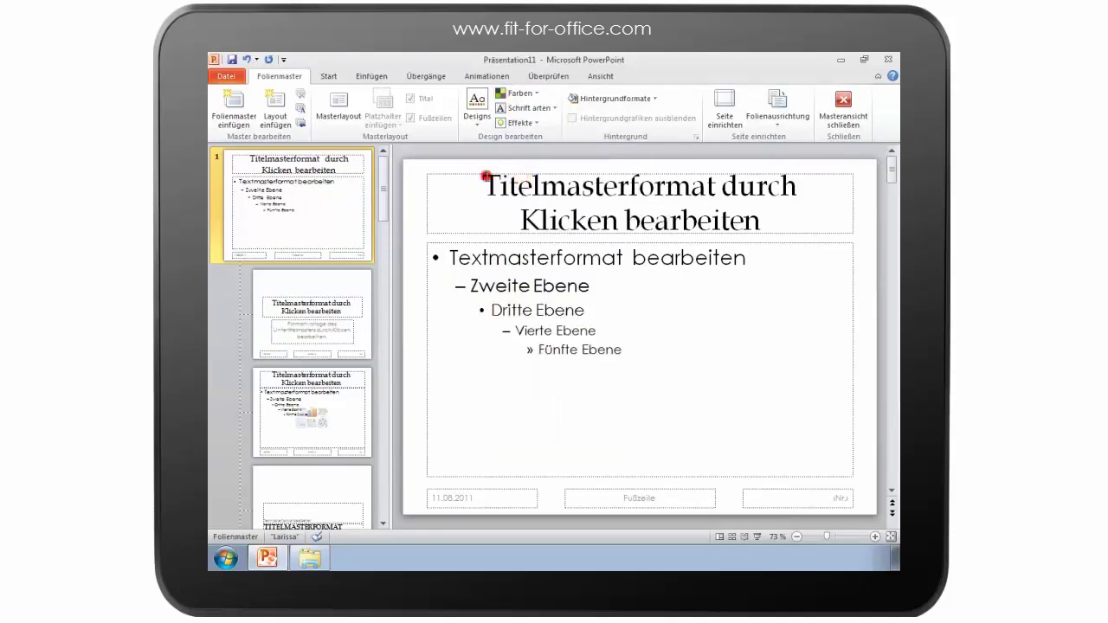
Make the master title text red and left-aligned
click(472, 174)
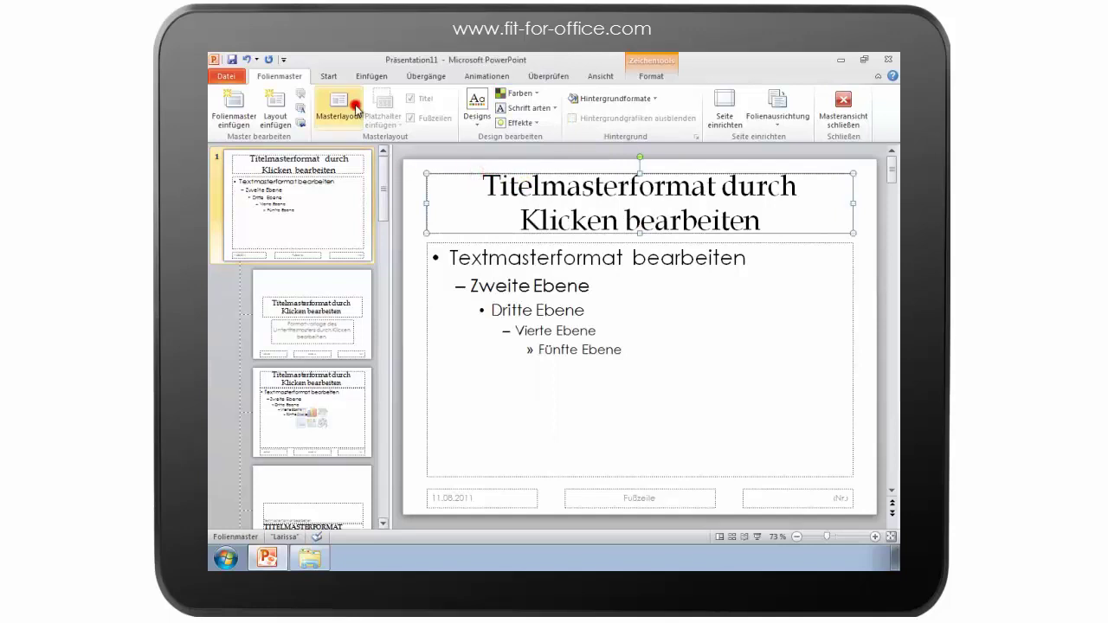
click(326, 79)
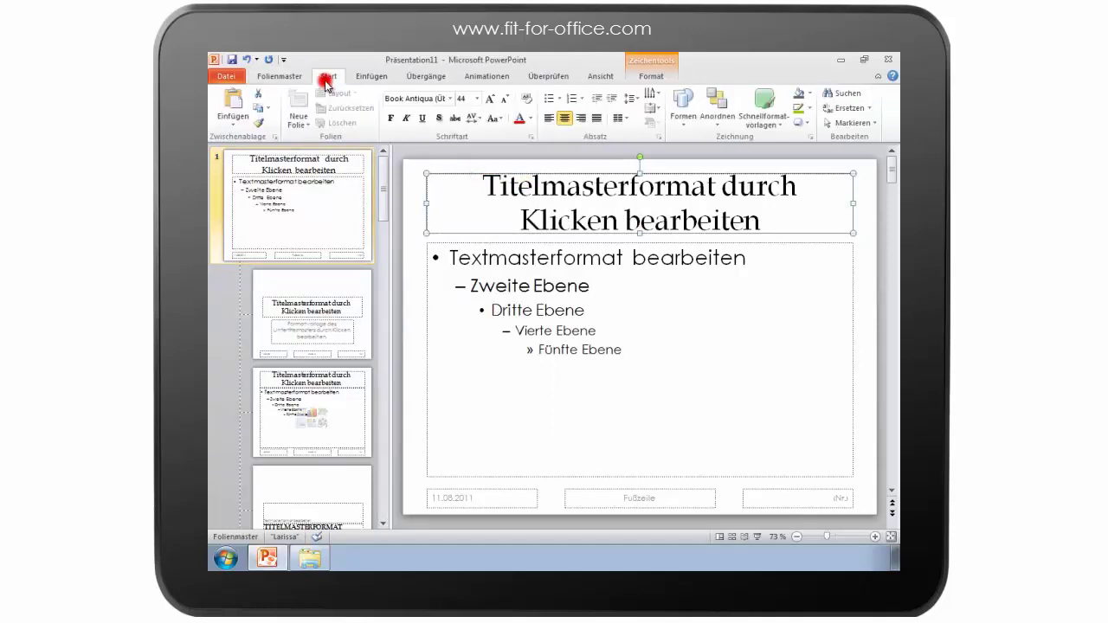
click(549, 119)
click(519, 119)
Narrow both the title and body text placeholders from their right side
drag(852, 202, 763, 202)
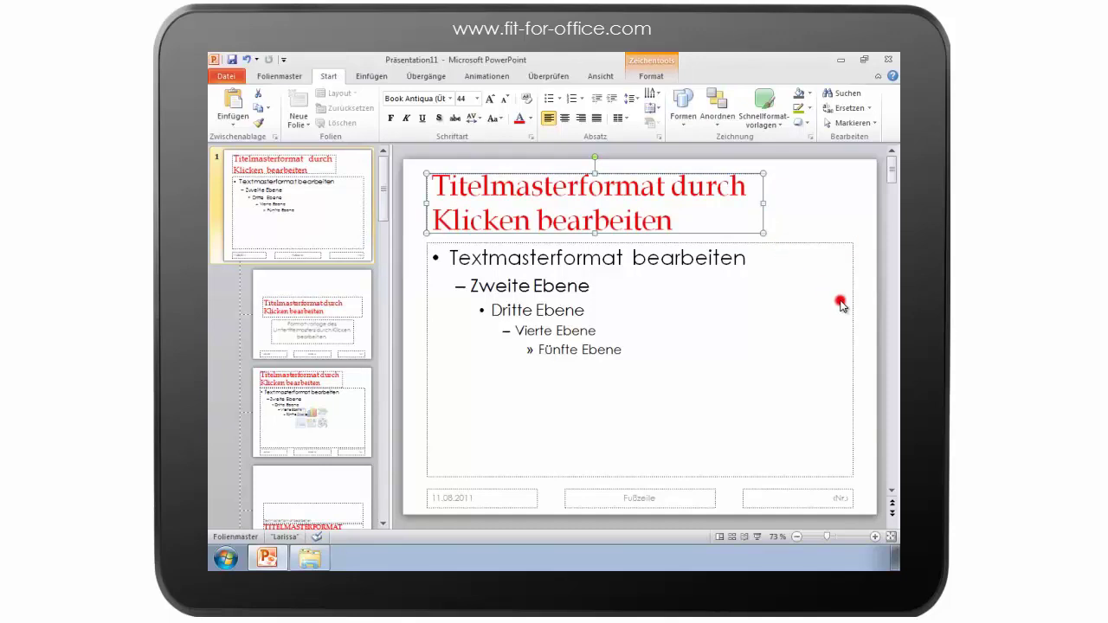
click(853, 309)
drag(853, 358, 763, 357)
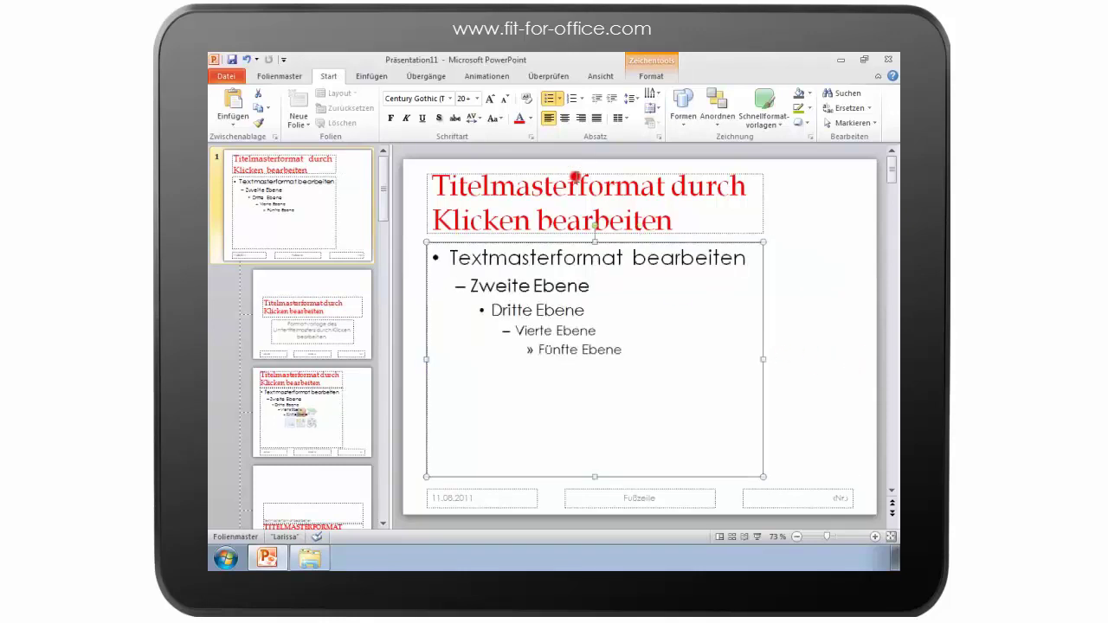
Switch the master's first-level body text to square bullets
click(487, 257)
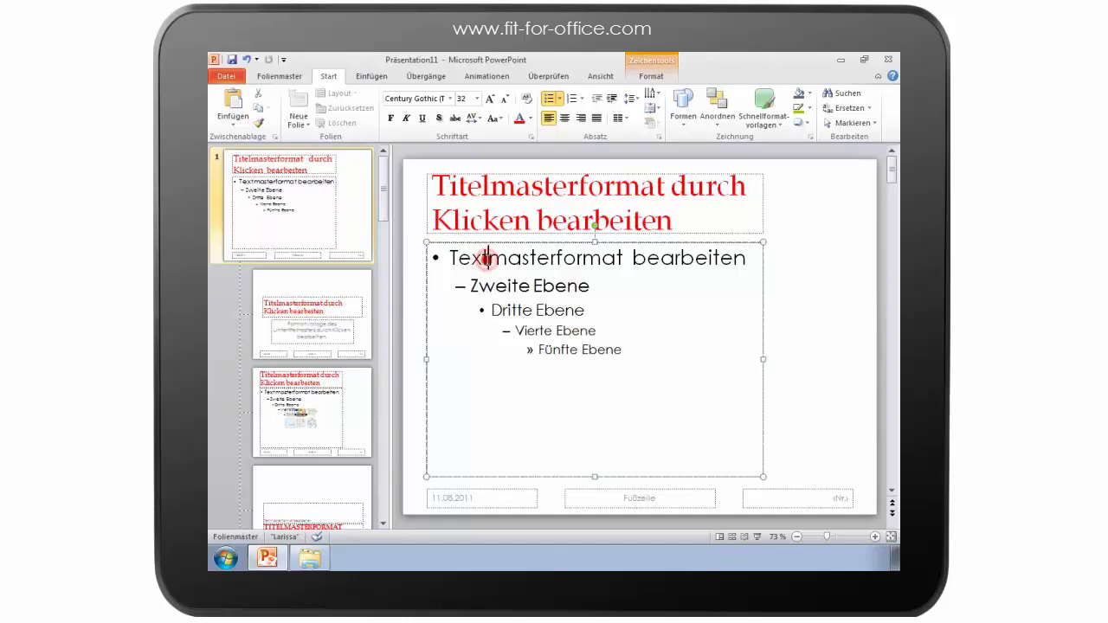
click(559, 98)
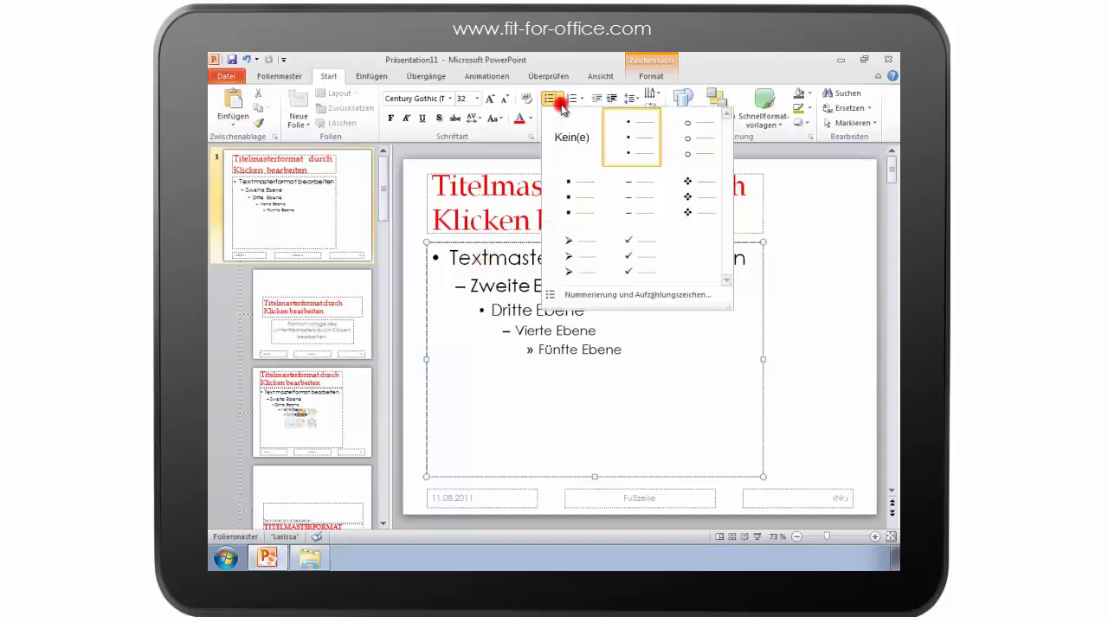
click(562, 184)
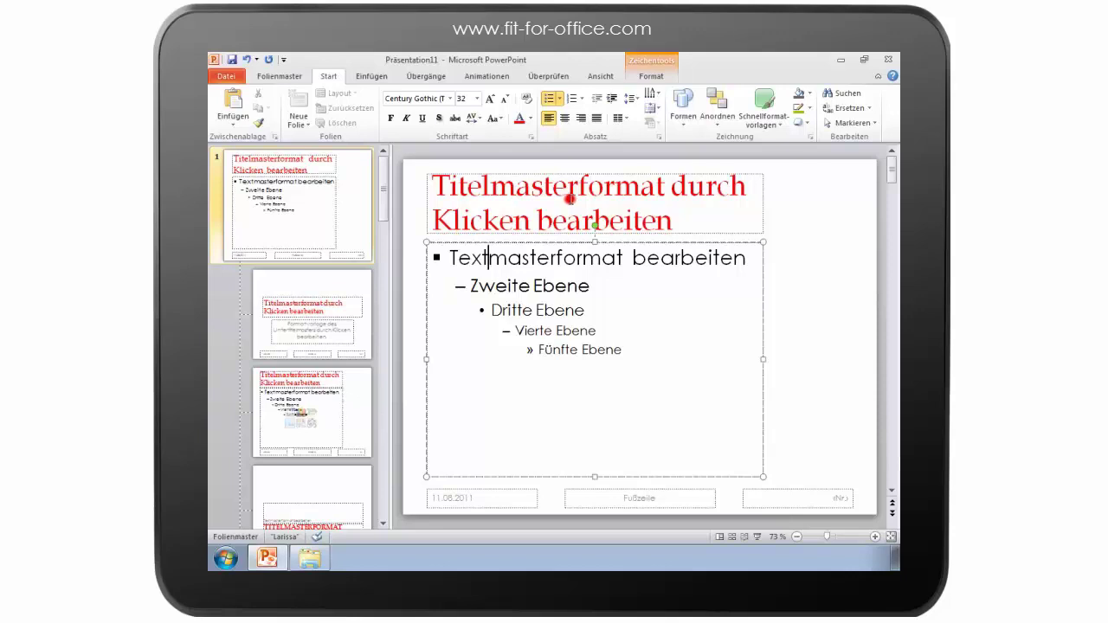
Insert the Original logo on the master and shrink it to 1,84 × 5,22 cm at the top right
click(370, 77)
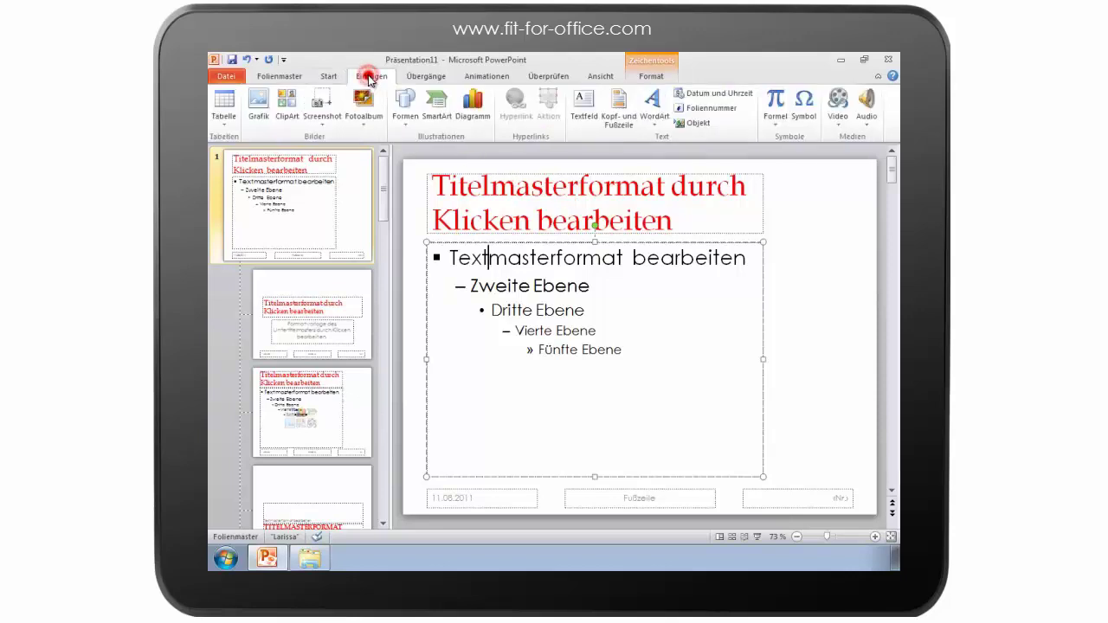
click(259, 102)
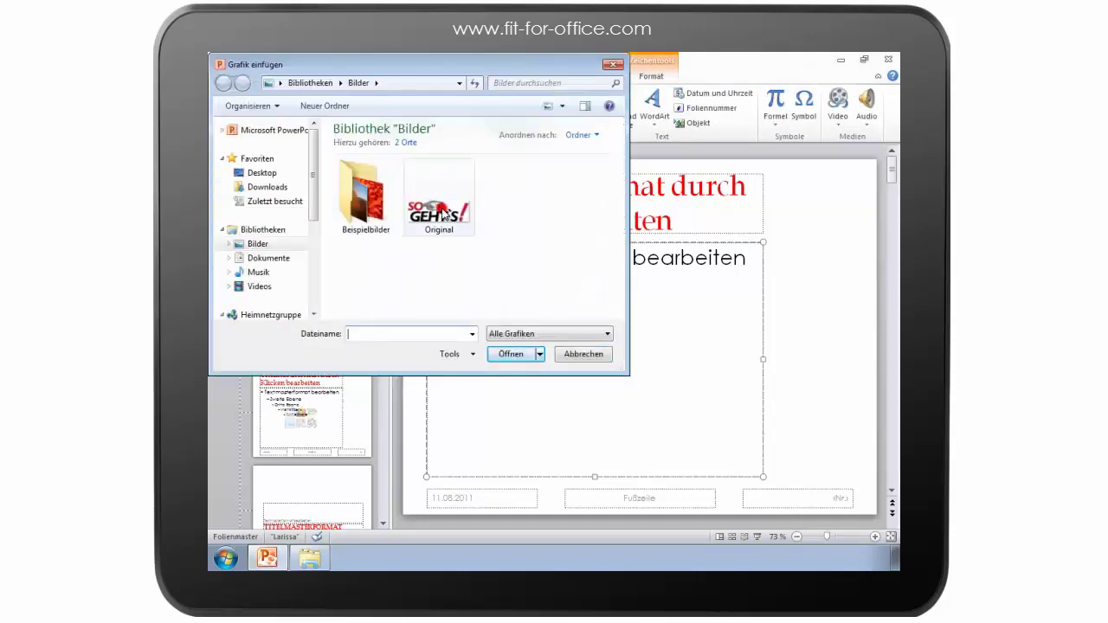
click(442, 208)
click(510, 354)
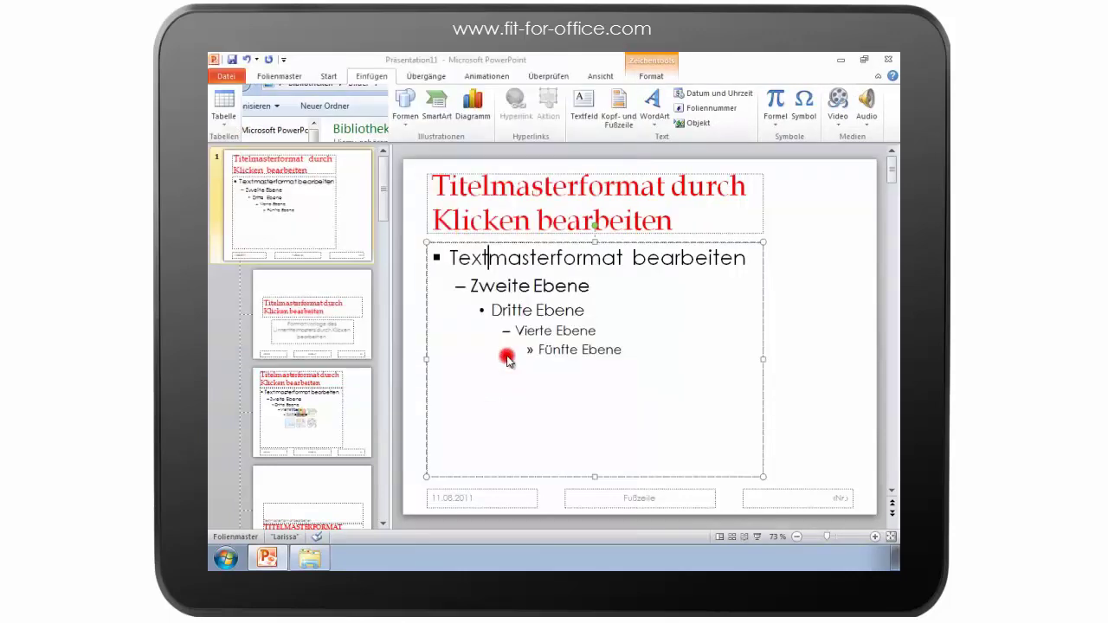
mouse_move(549, 369)
mouse_down()
mouse_move(633, 334)
mouse_move(801, 222)
mouse_move(803, 189)
mouse_up()
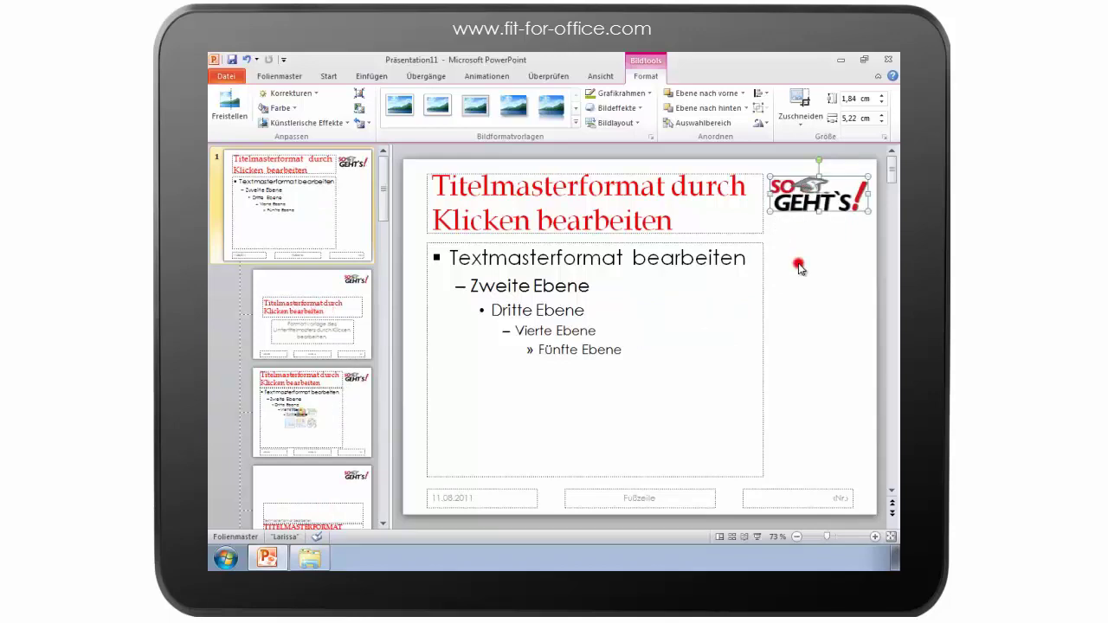
click(273, 80)
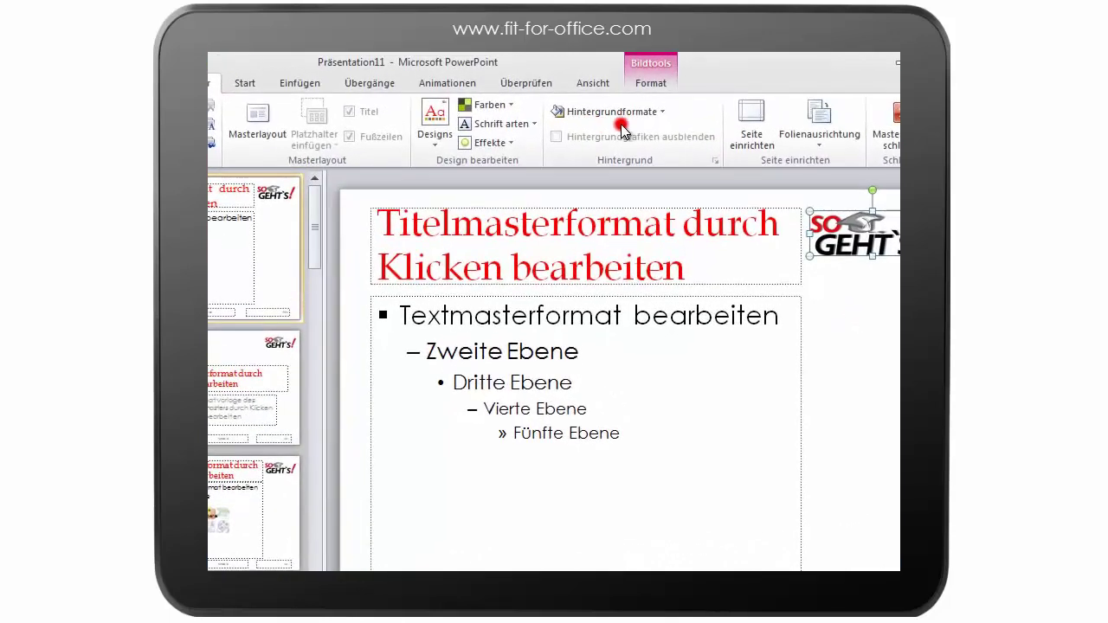
Try gradient, texture and pattern fills on the master background, then settle on solid white
click(641, 114)
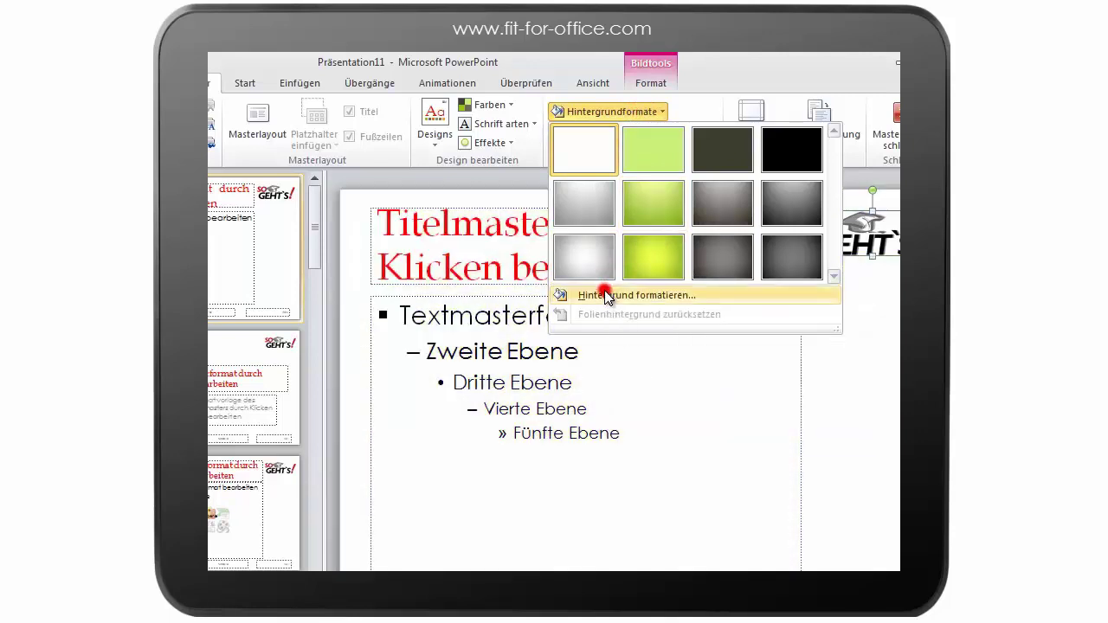
click(606, 295)
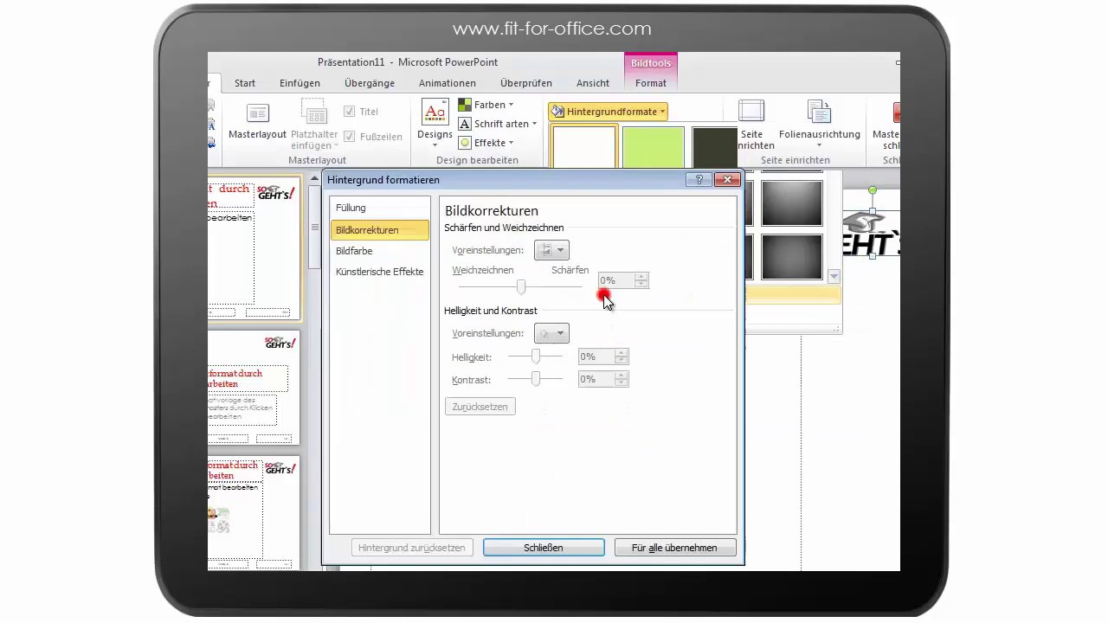
click(355, 209)
click(449, 248)
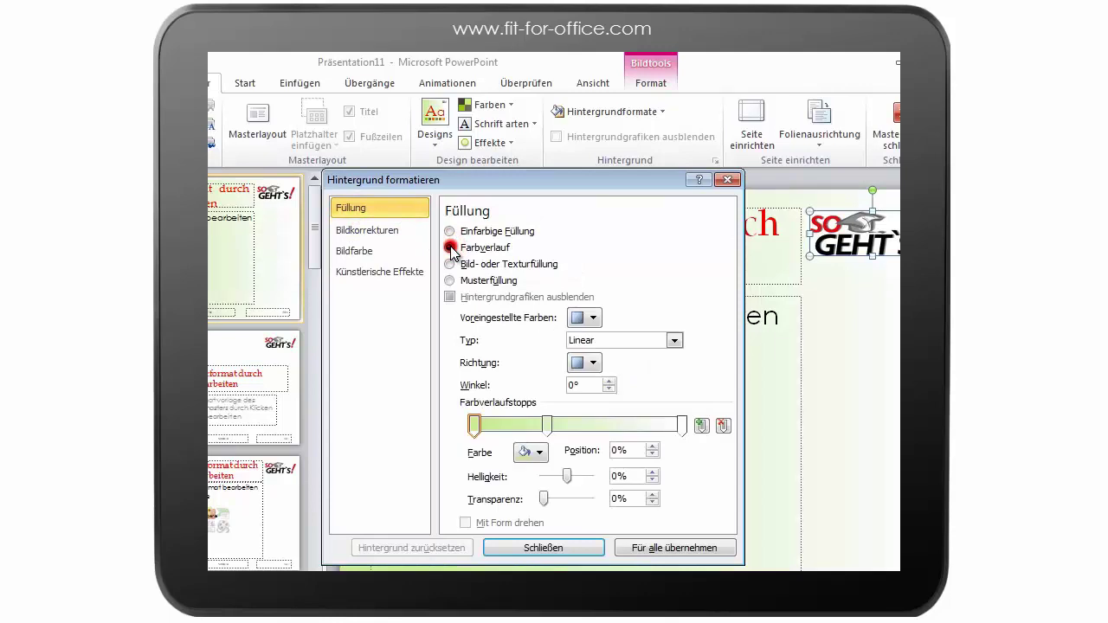
click(449, 265)
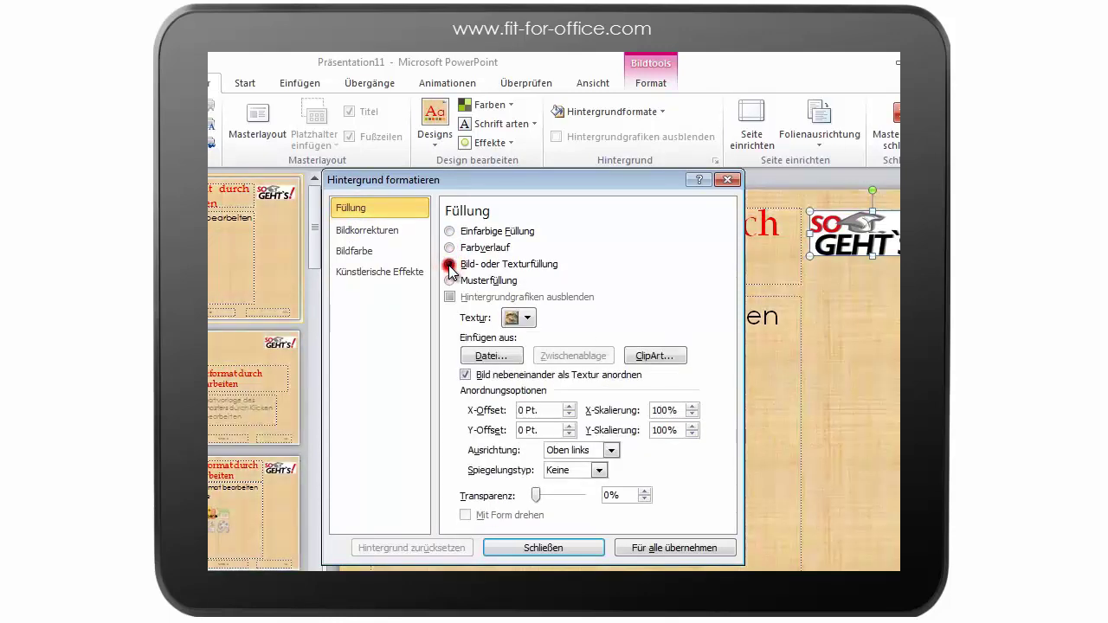
click(449, 281)
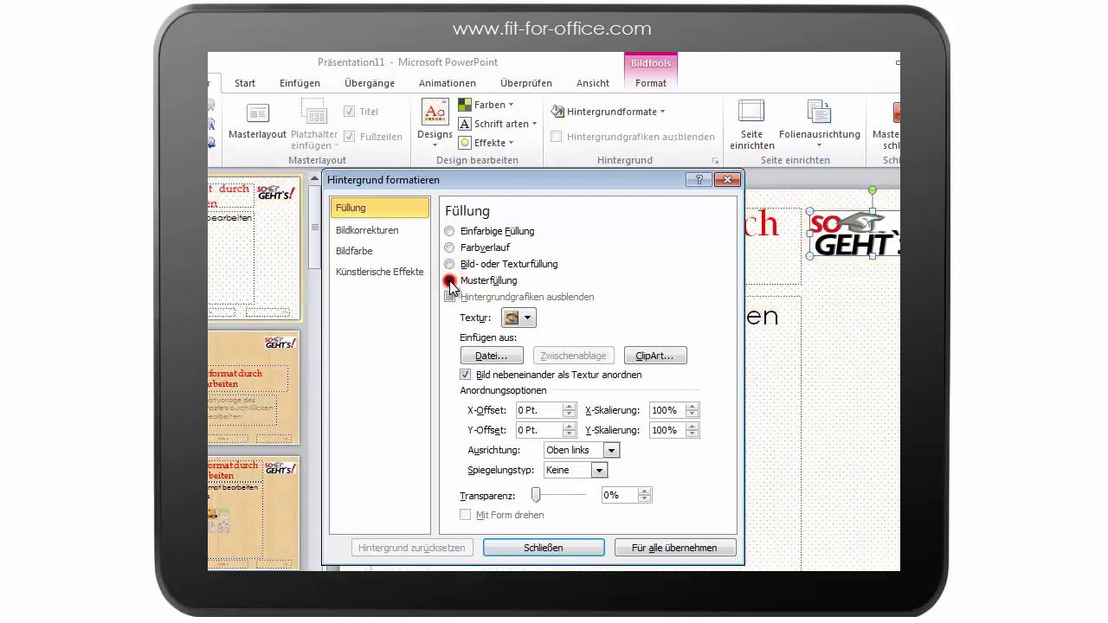
click(450, 232)
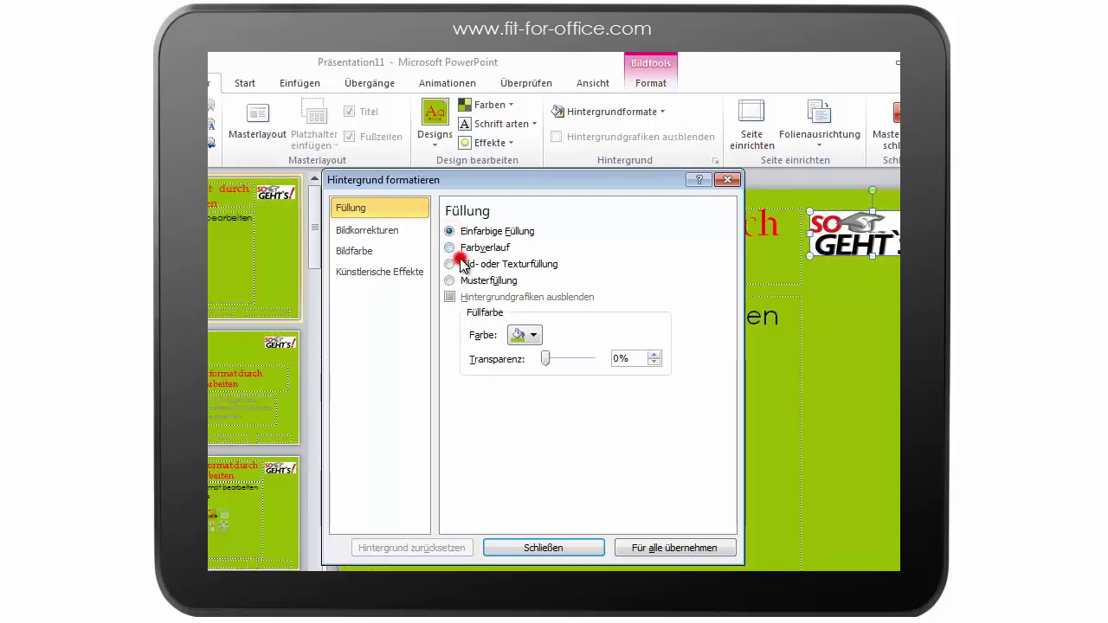
click(533, 337)
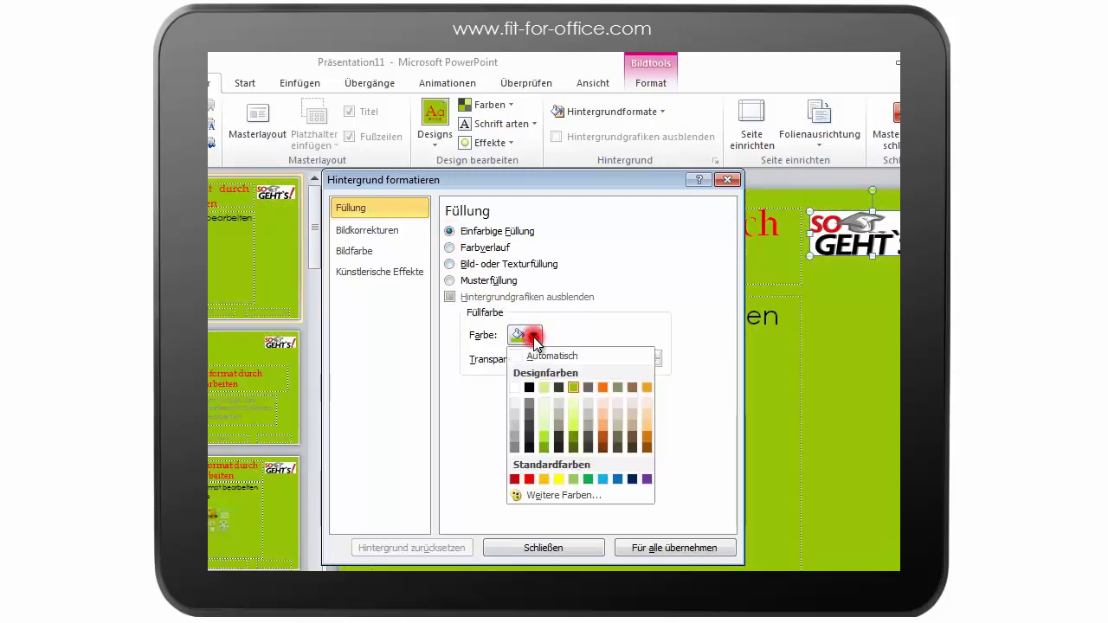
click(512, 389)
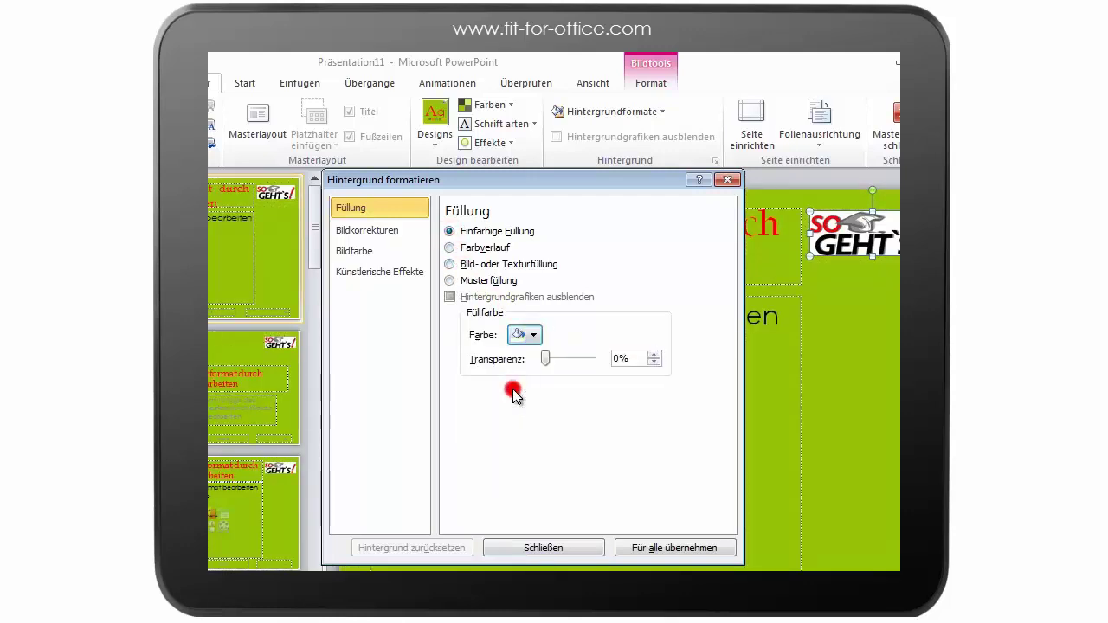
click(534, 550)
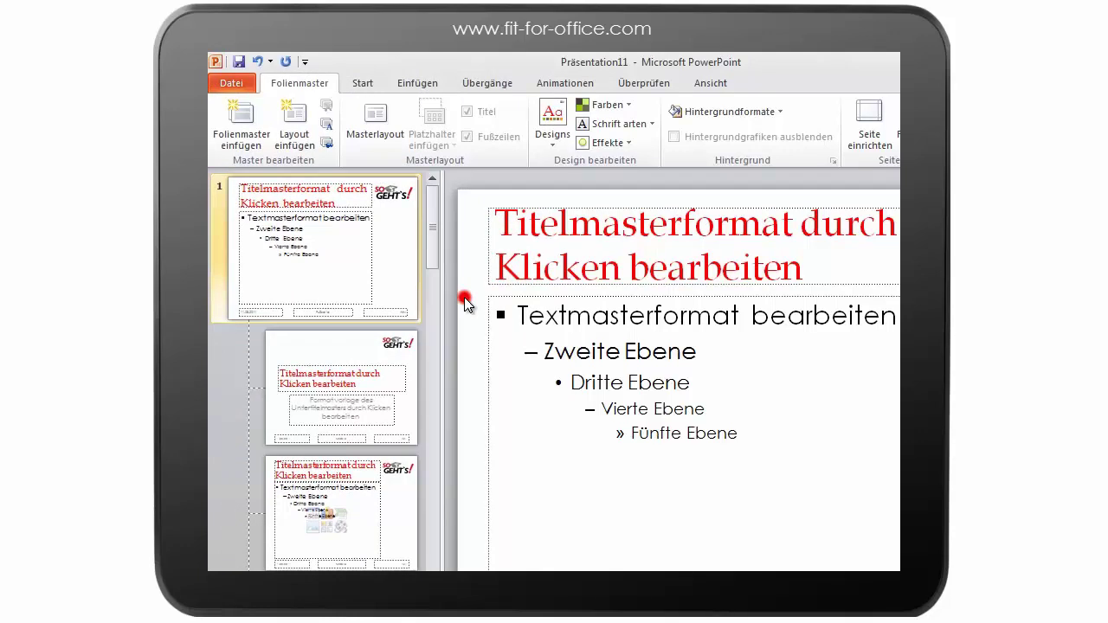
Hide the master background graphics on the Titelfolie layout and begin inserting a picture from file
click(354, 353)
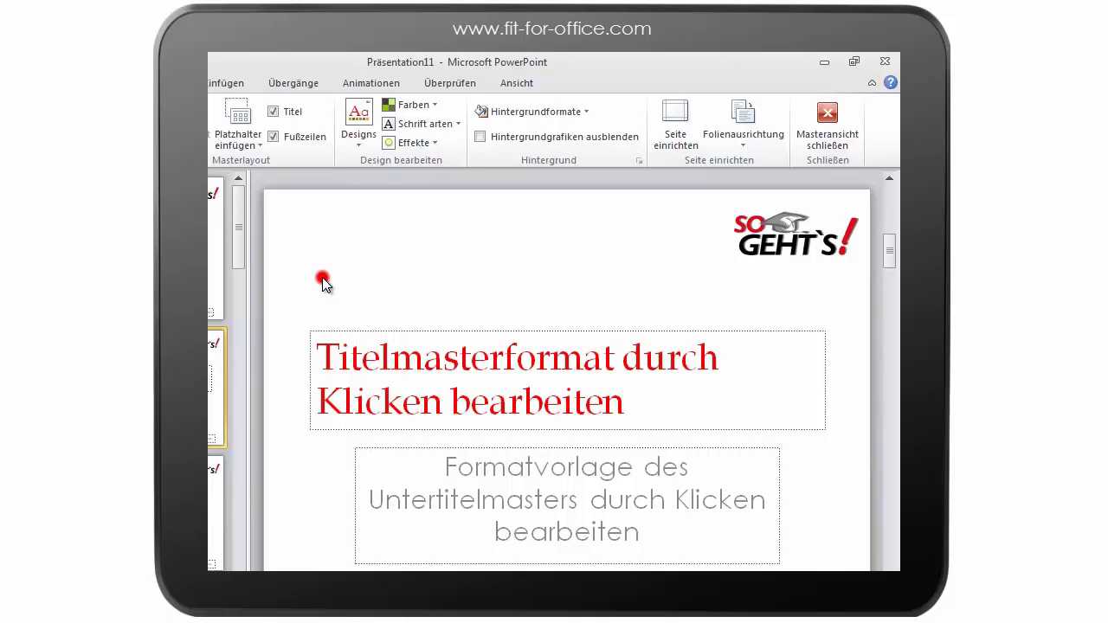
click(480, 140)
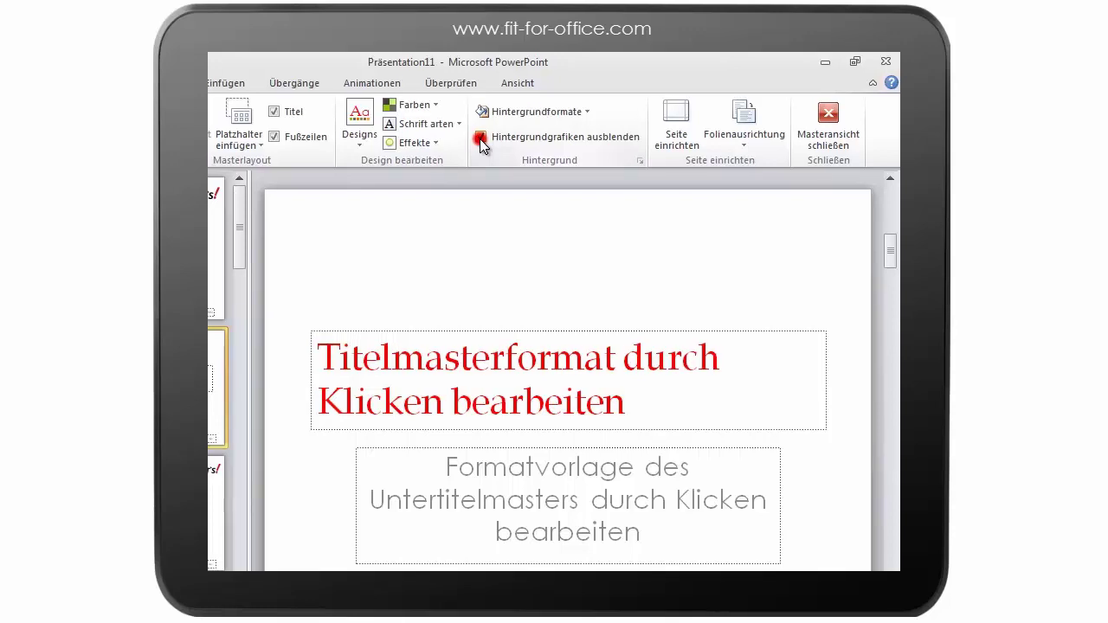
click(429, 85)
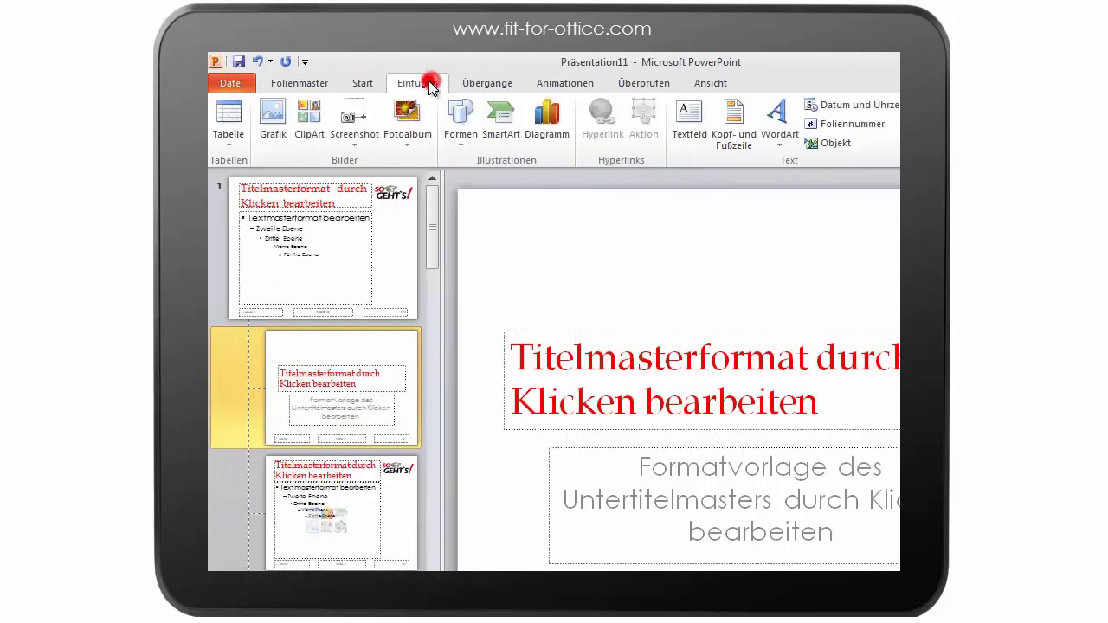
click(274, 114)
Insert the SO GEHT'S logo, move it above the title and enlarge it to 4,6 × 13,04 cm
double_click(498, 263)
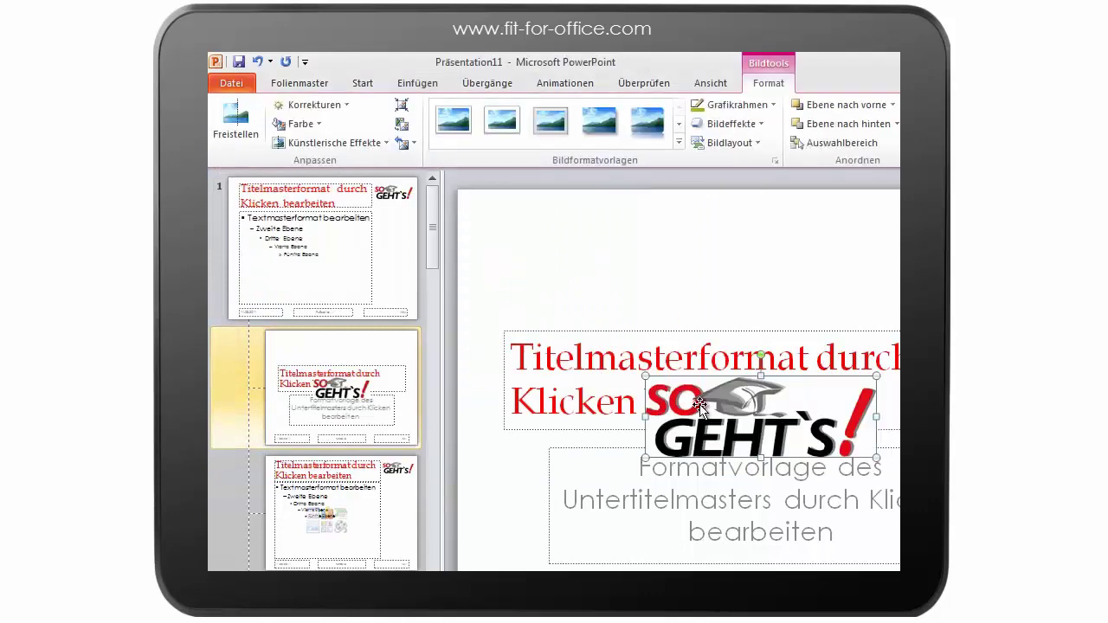
drag(699, 407, 779, 302)
drag(678, 293, 715, 324)
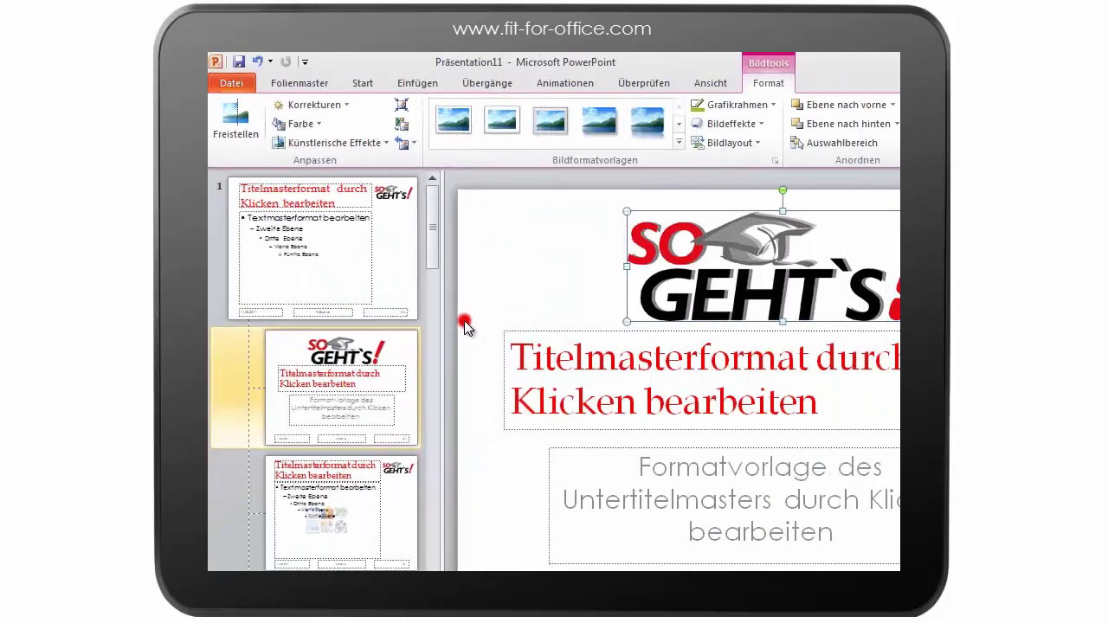
With the main slide master selected, save the file as PowerPoint-Vorlage type named 'Vorlage'
click(395, 277)
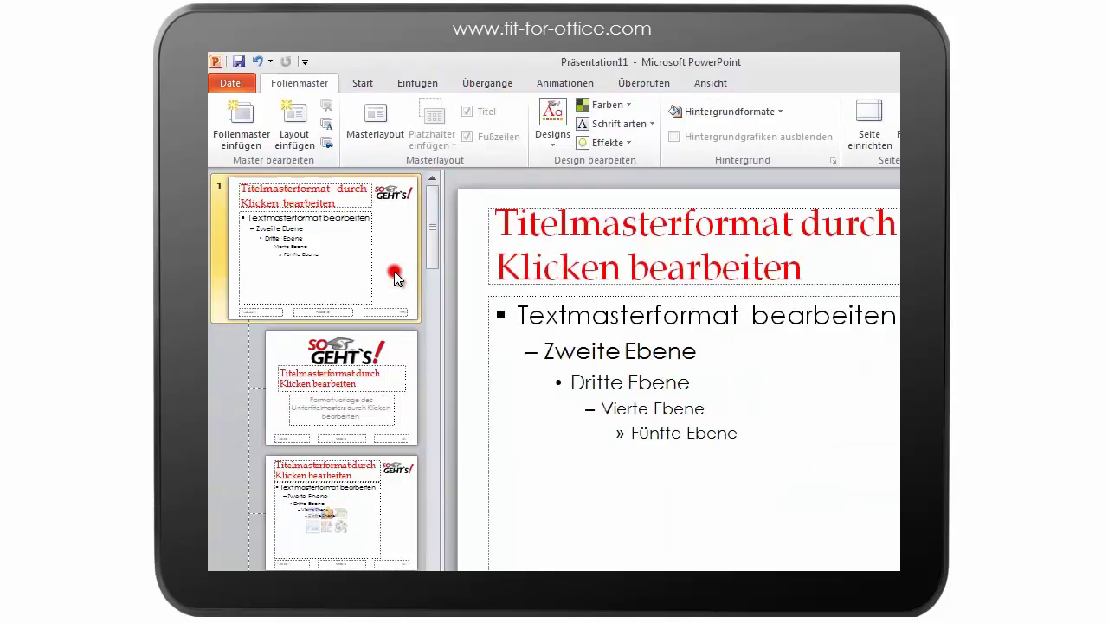
click(231, 80)
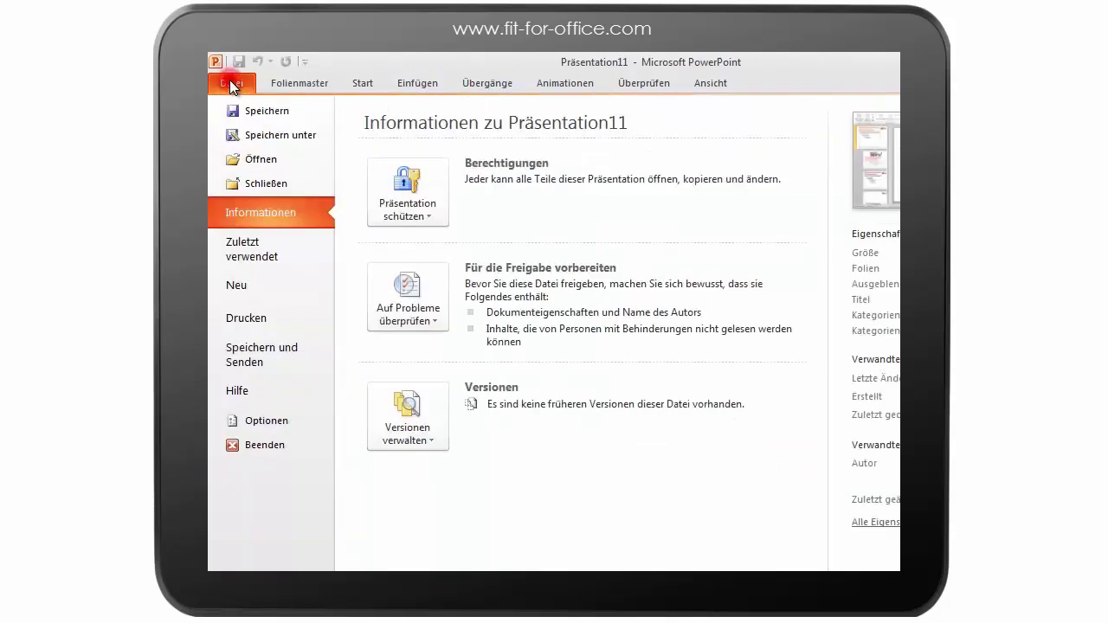
key(Escape)
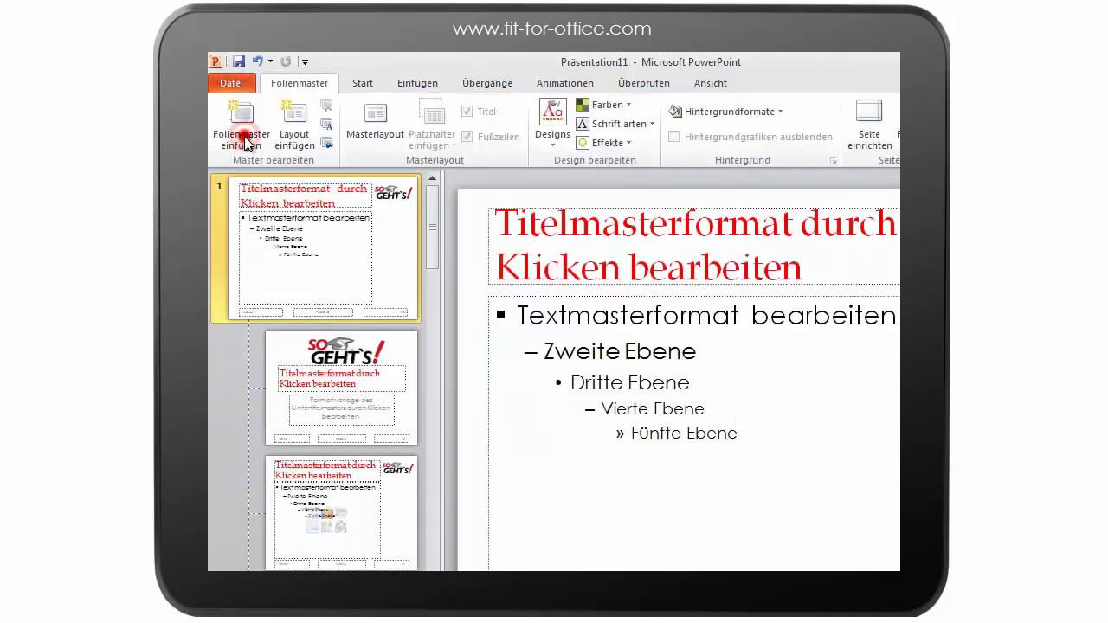
click(483, 369)
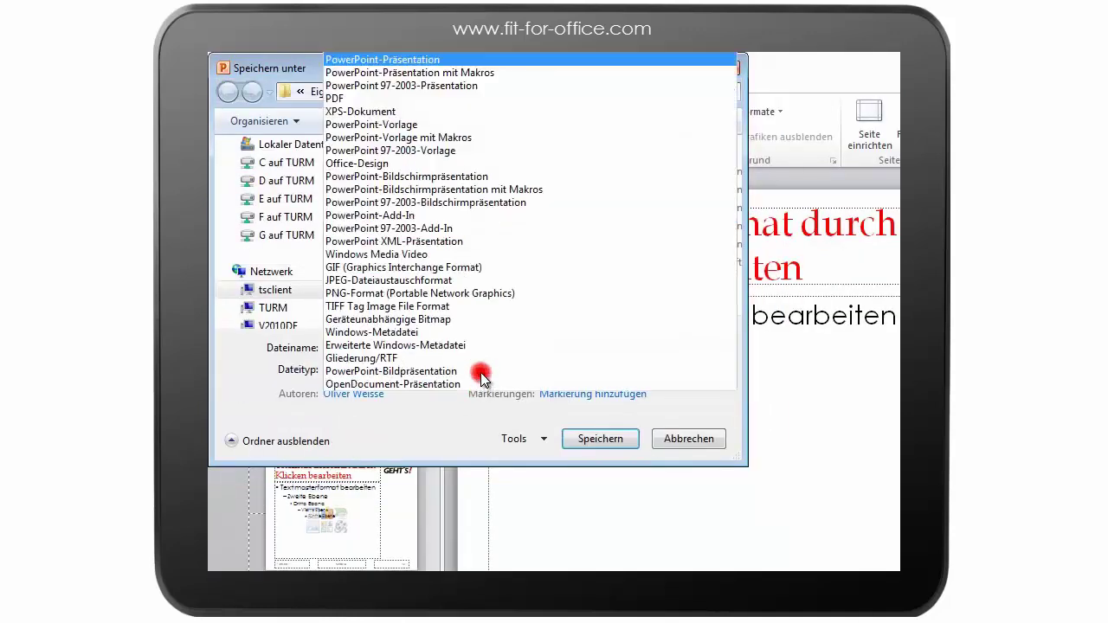
click(423, 125)
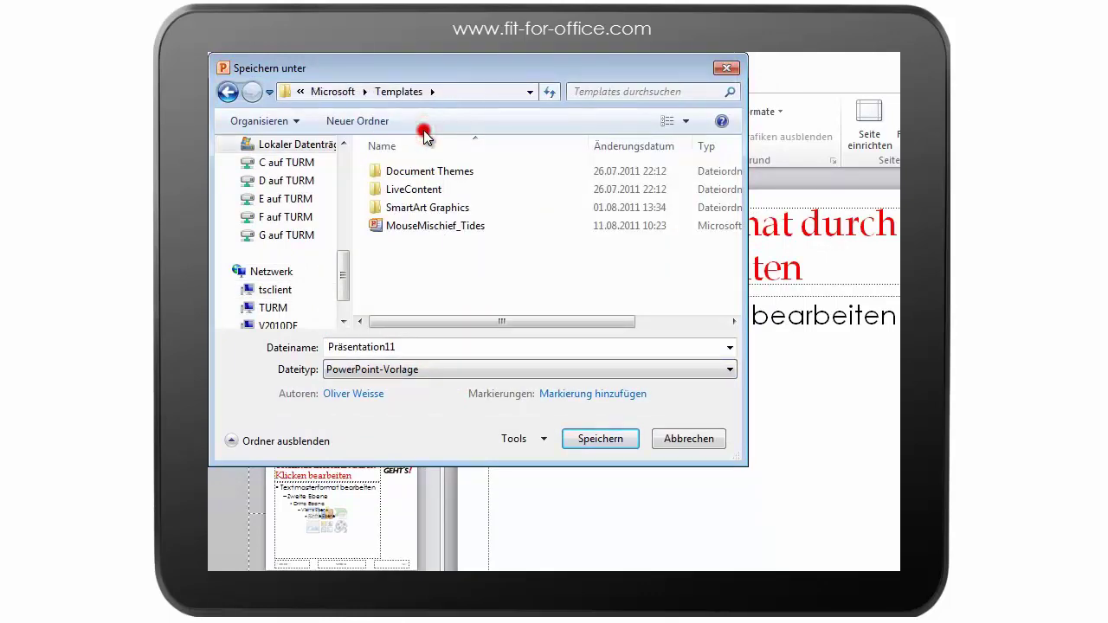
double_click(451, 345)
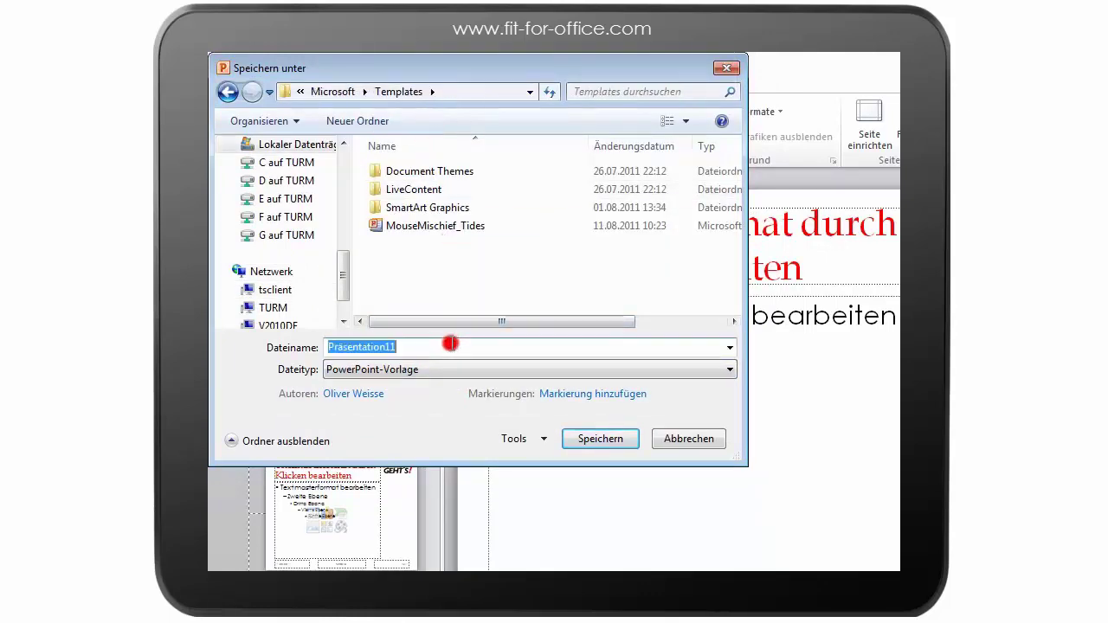
text(Vorlage)
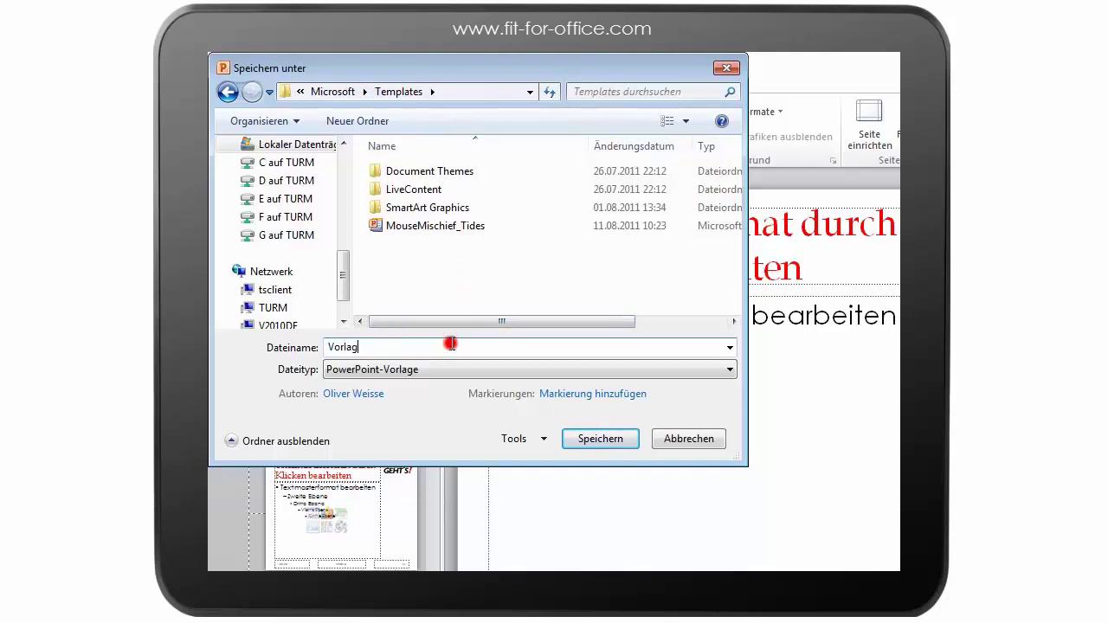
click(588, 438)
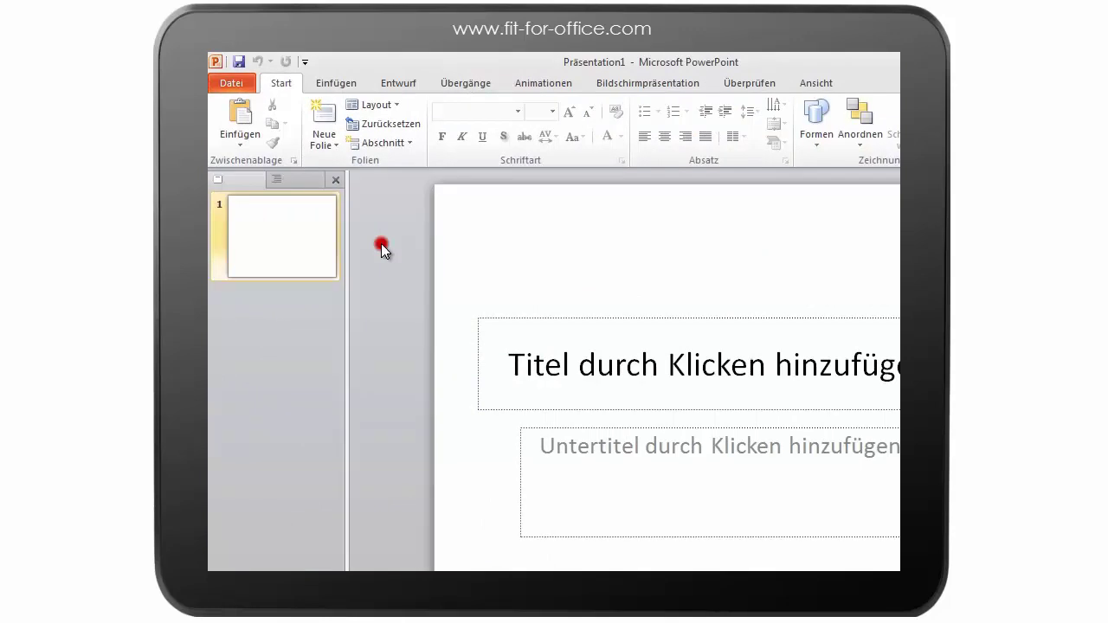
Create Präsentation2 from the 'Vorlage' template under Neu > Meine Vorlagen
click(237, 83)
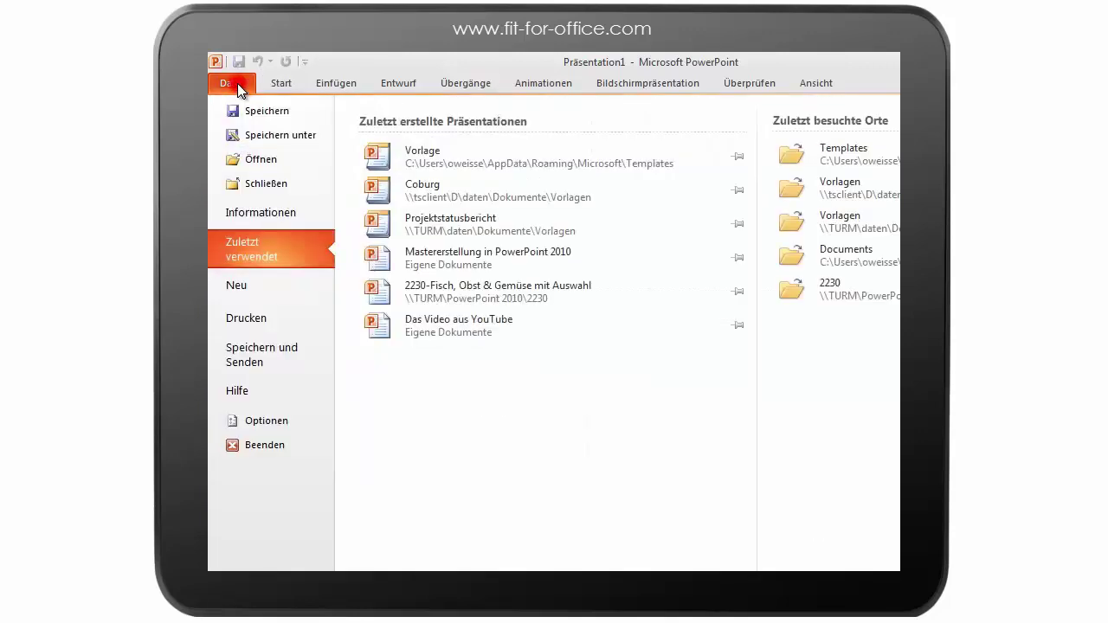
click(245, 287)
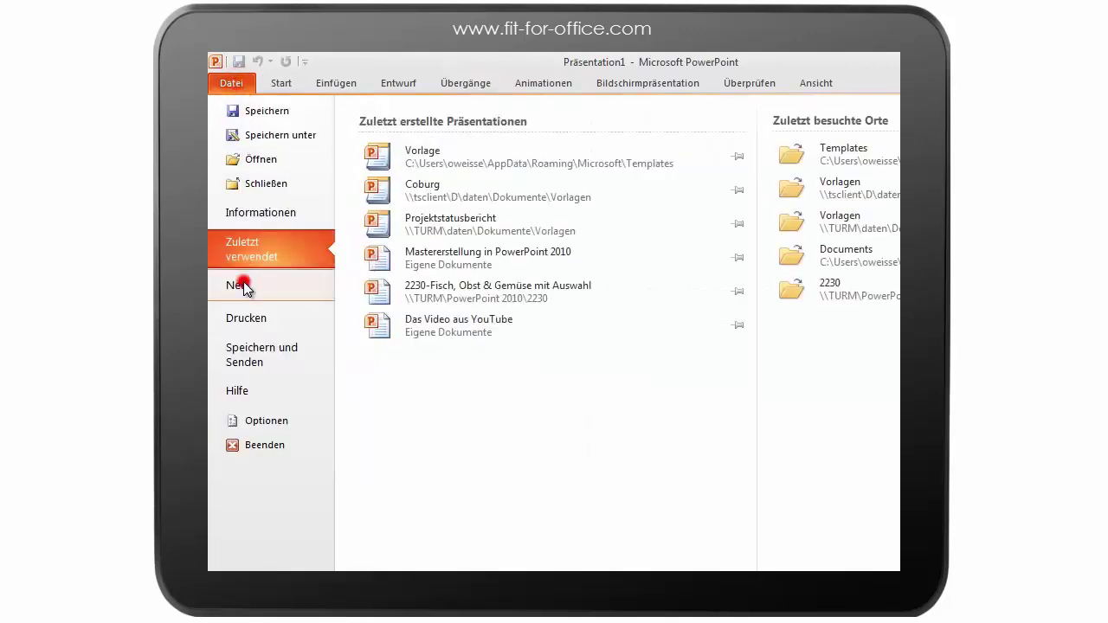
click(496, 345)
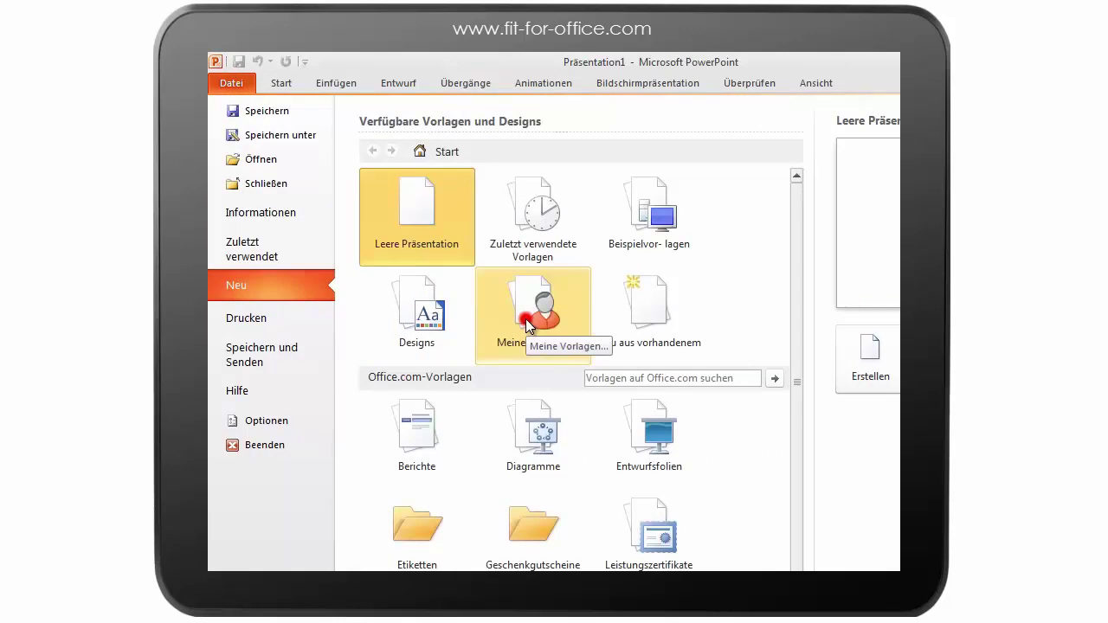
click(526, 318)
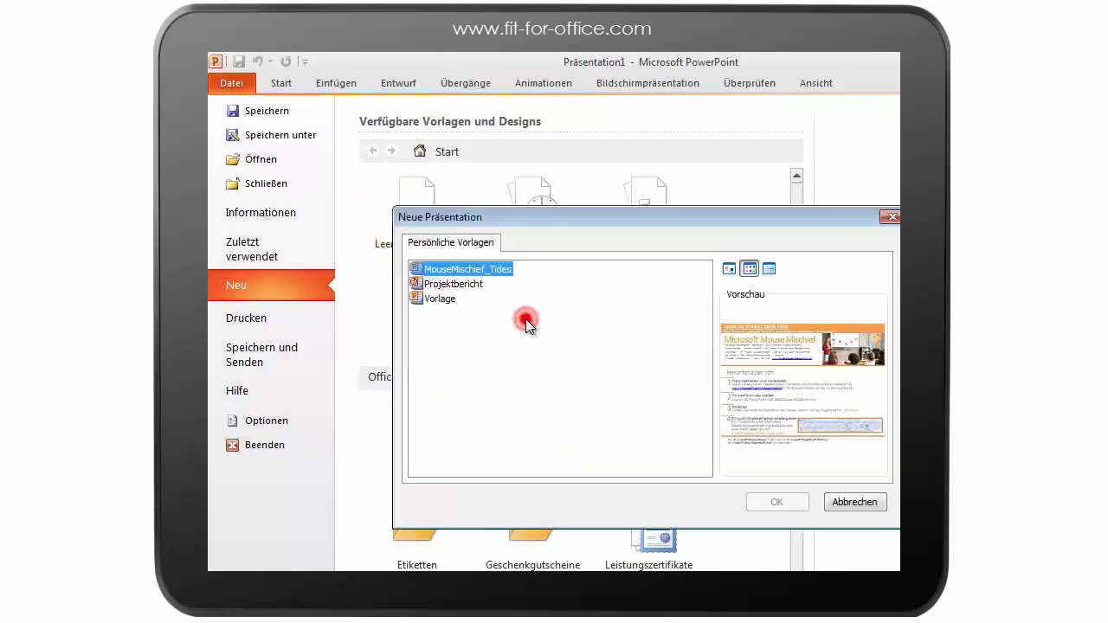
click(443, 299)
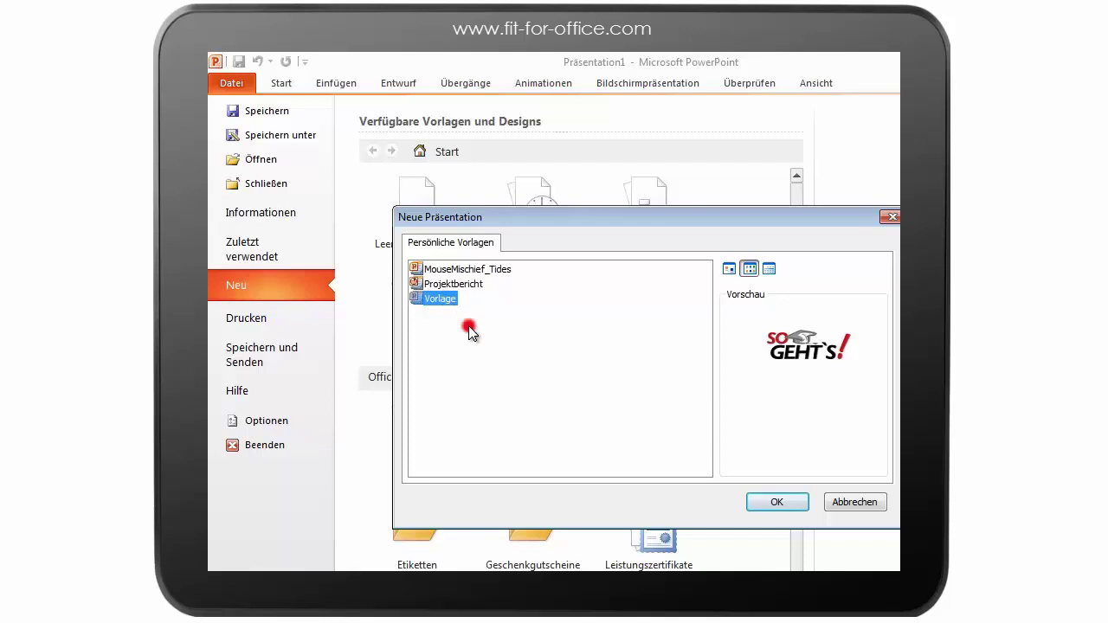
click(760, 499)
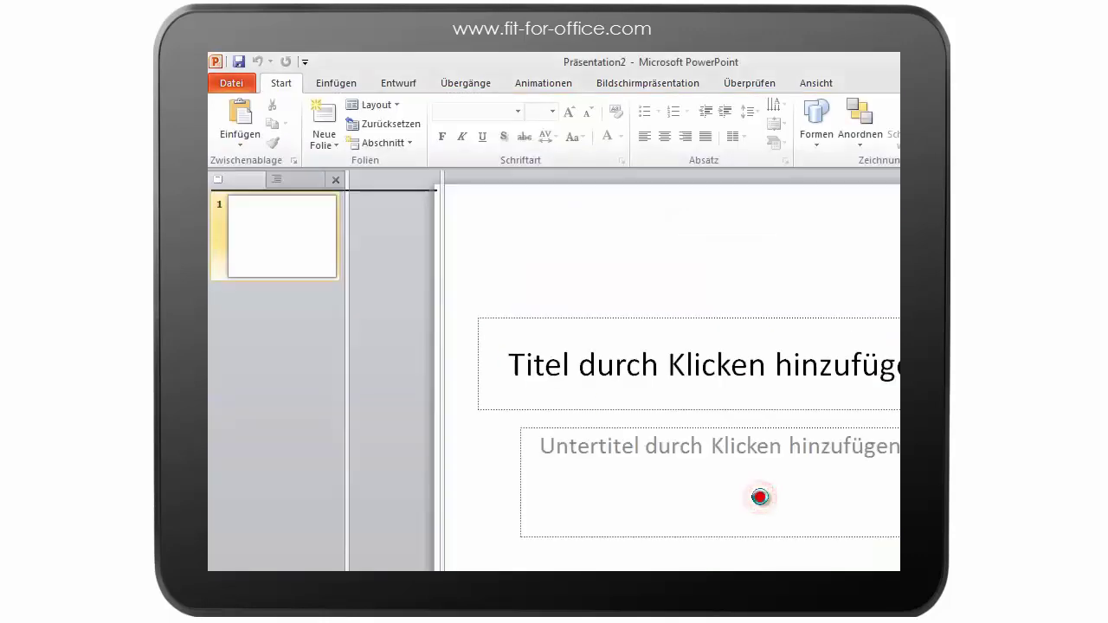